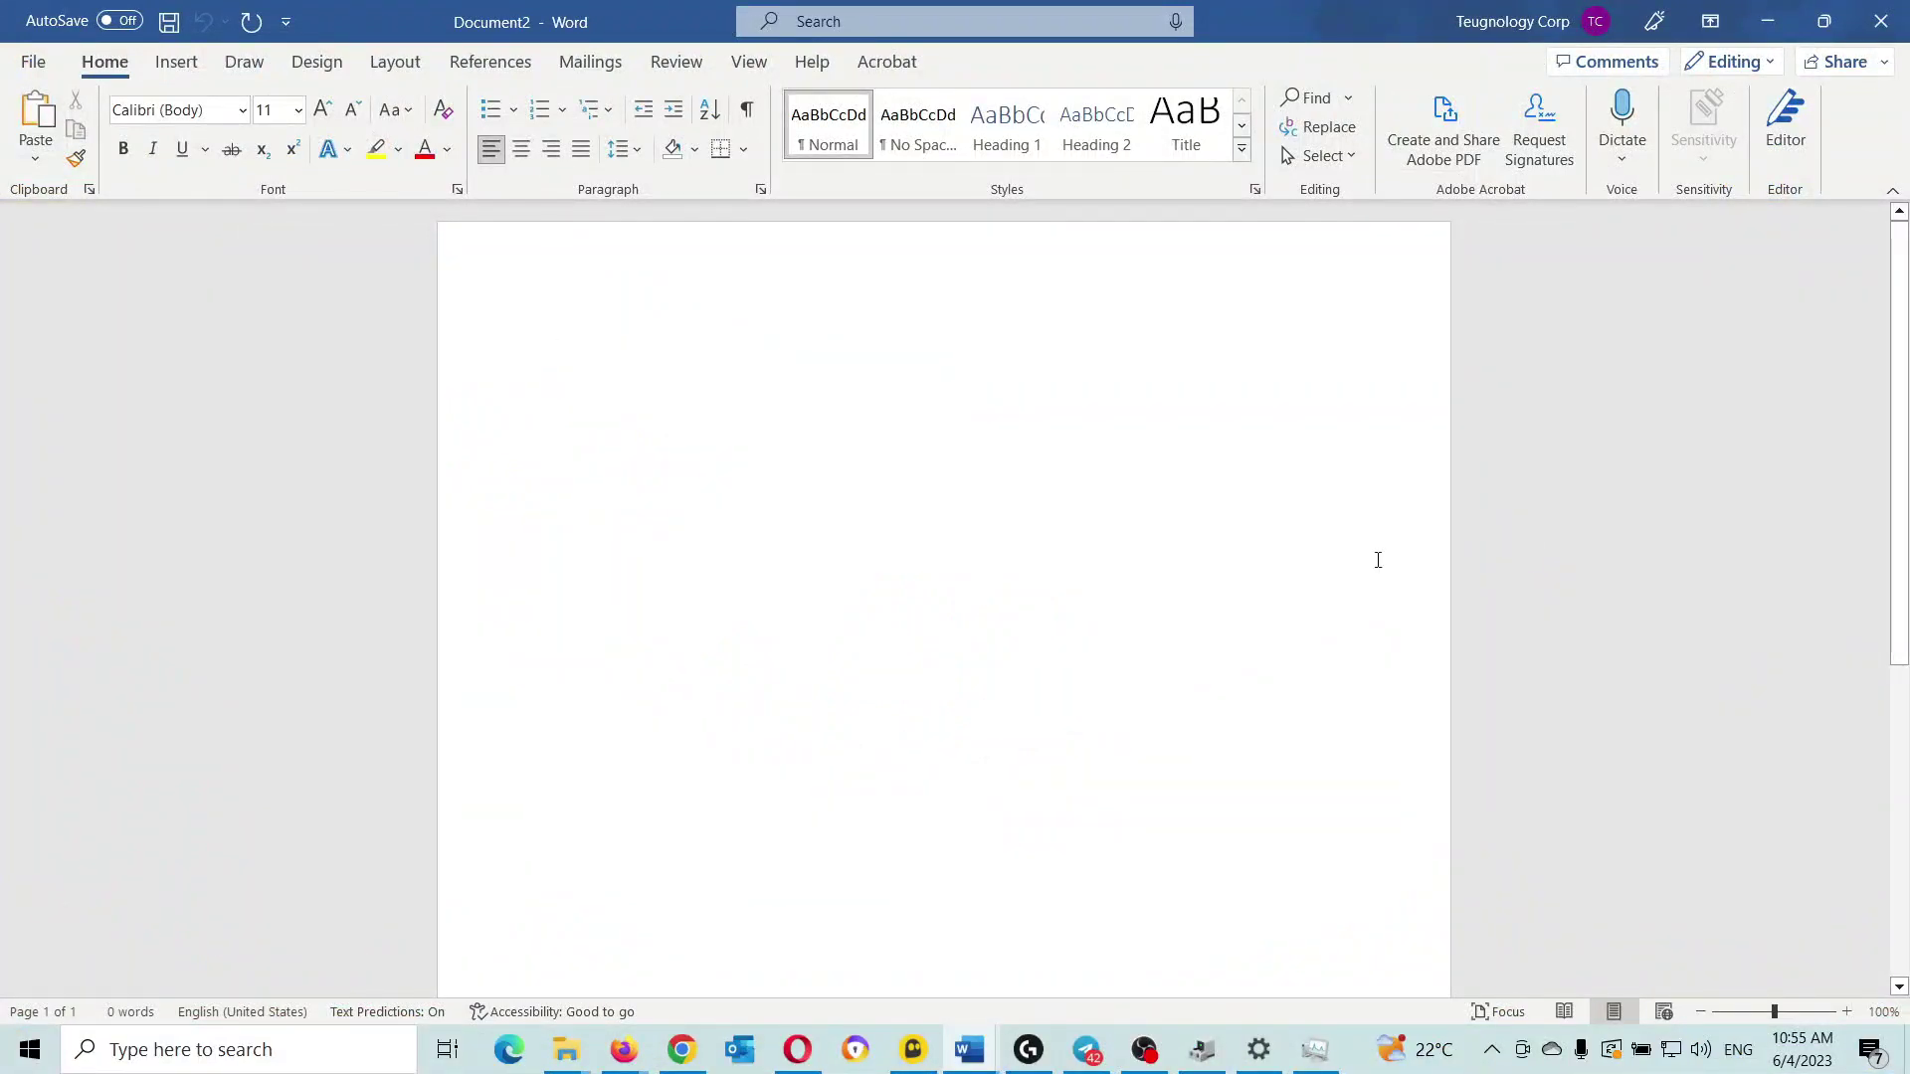
{"action": "type", "text": "fd"}
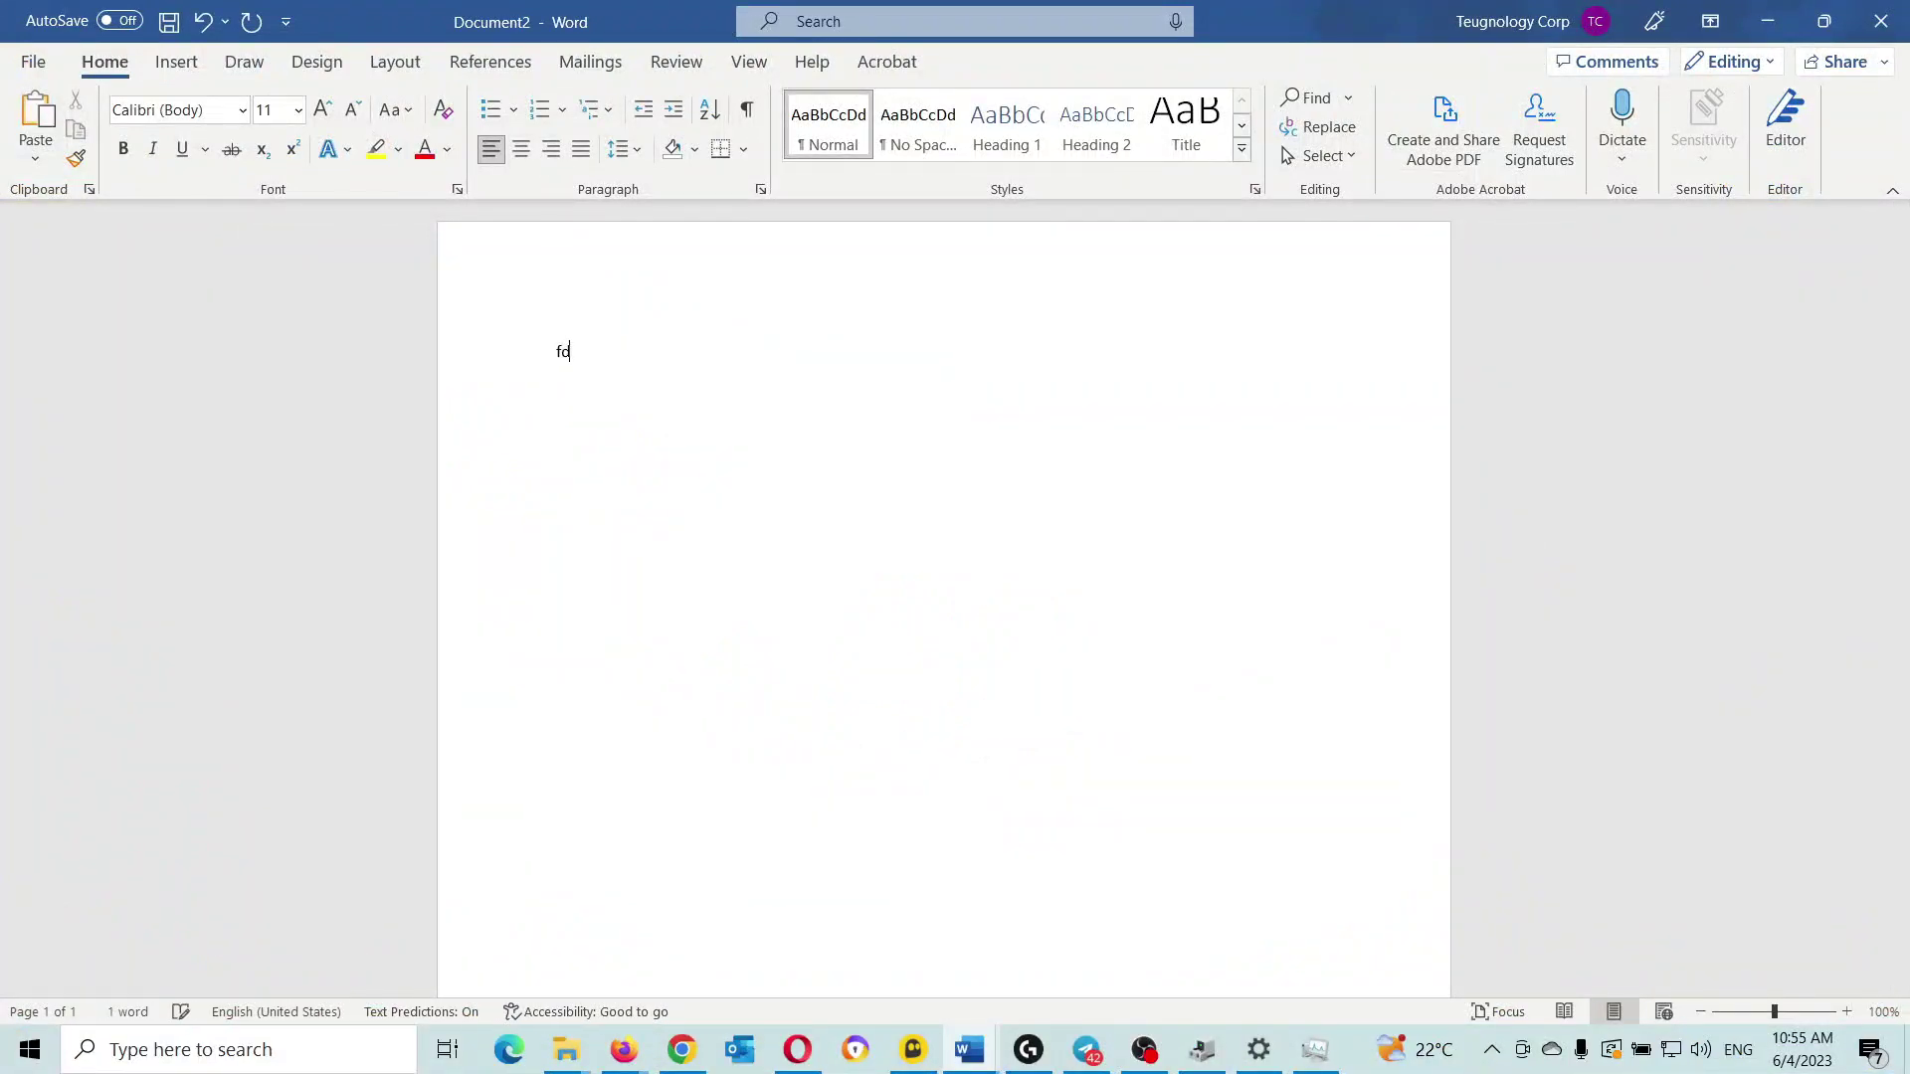
{"action": "key", "text": "BackSpace"}
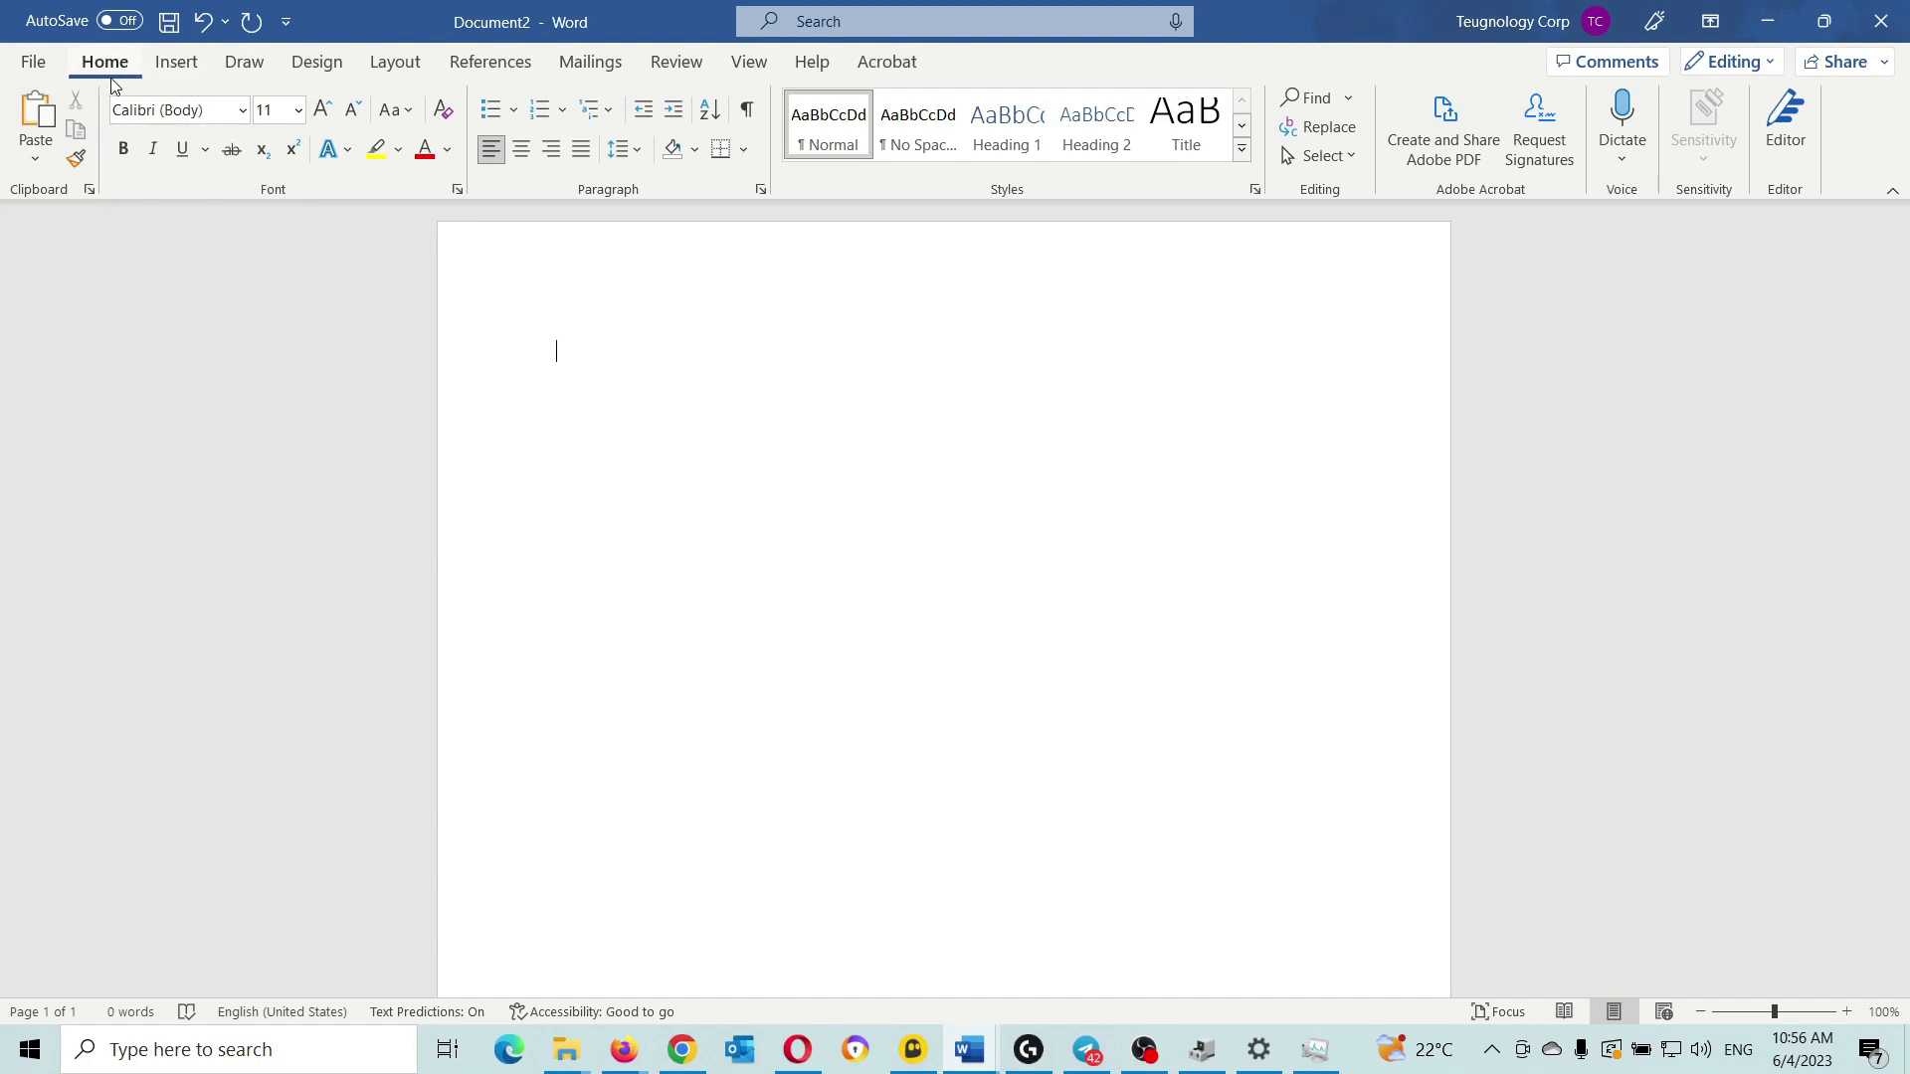
Open the Transcribe feature and set the audio language to French (France).
{"action": "left_click", "coordinate": [1621, 169]}
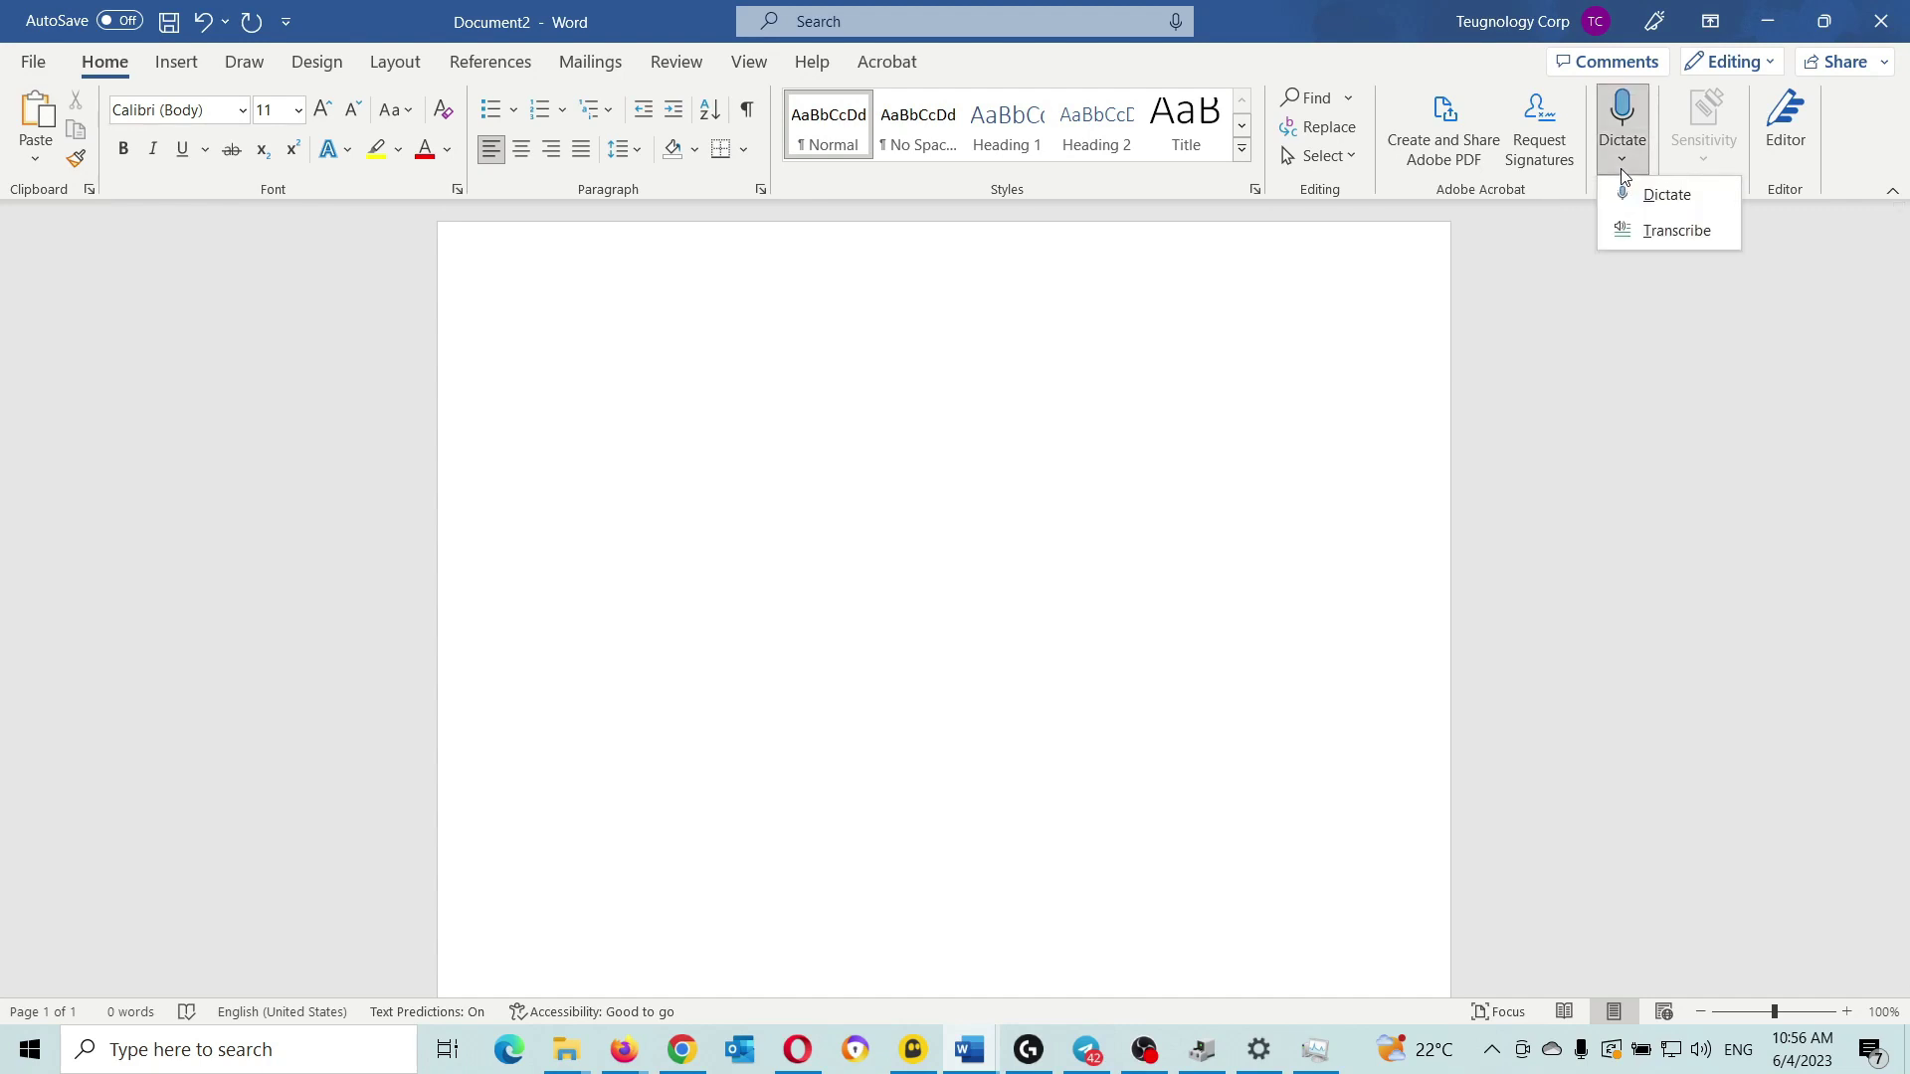
{"action": "left_click", "coordinate": [1637, 236]}
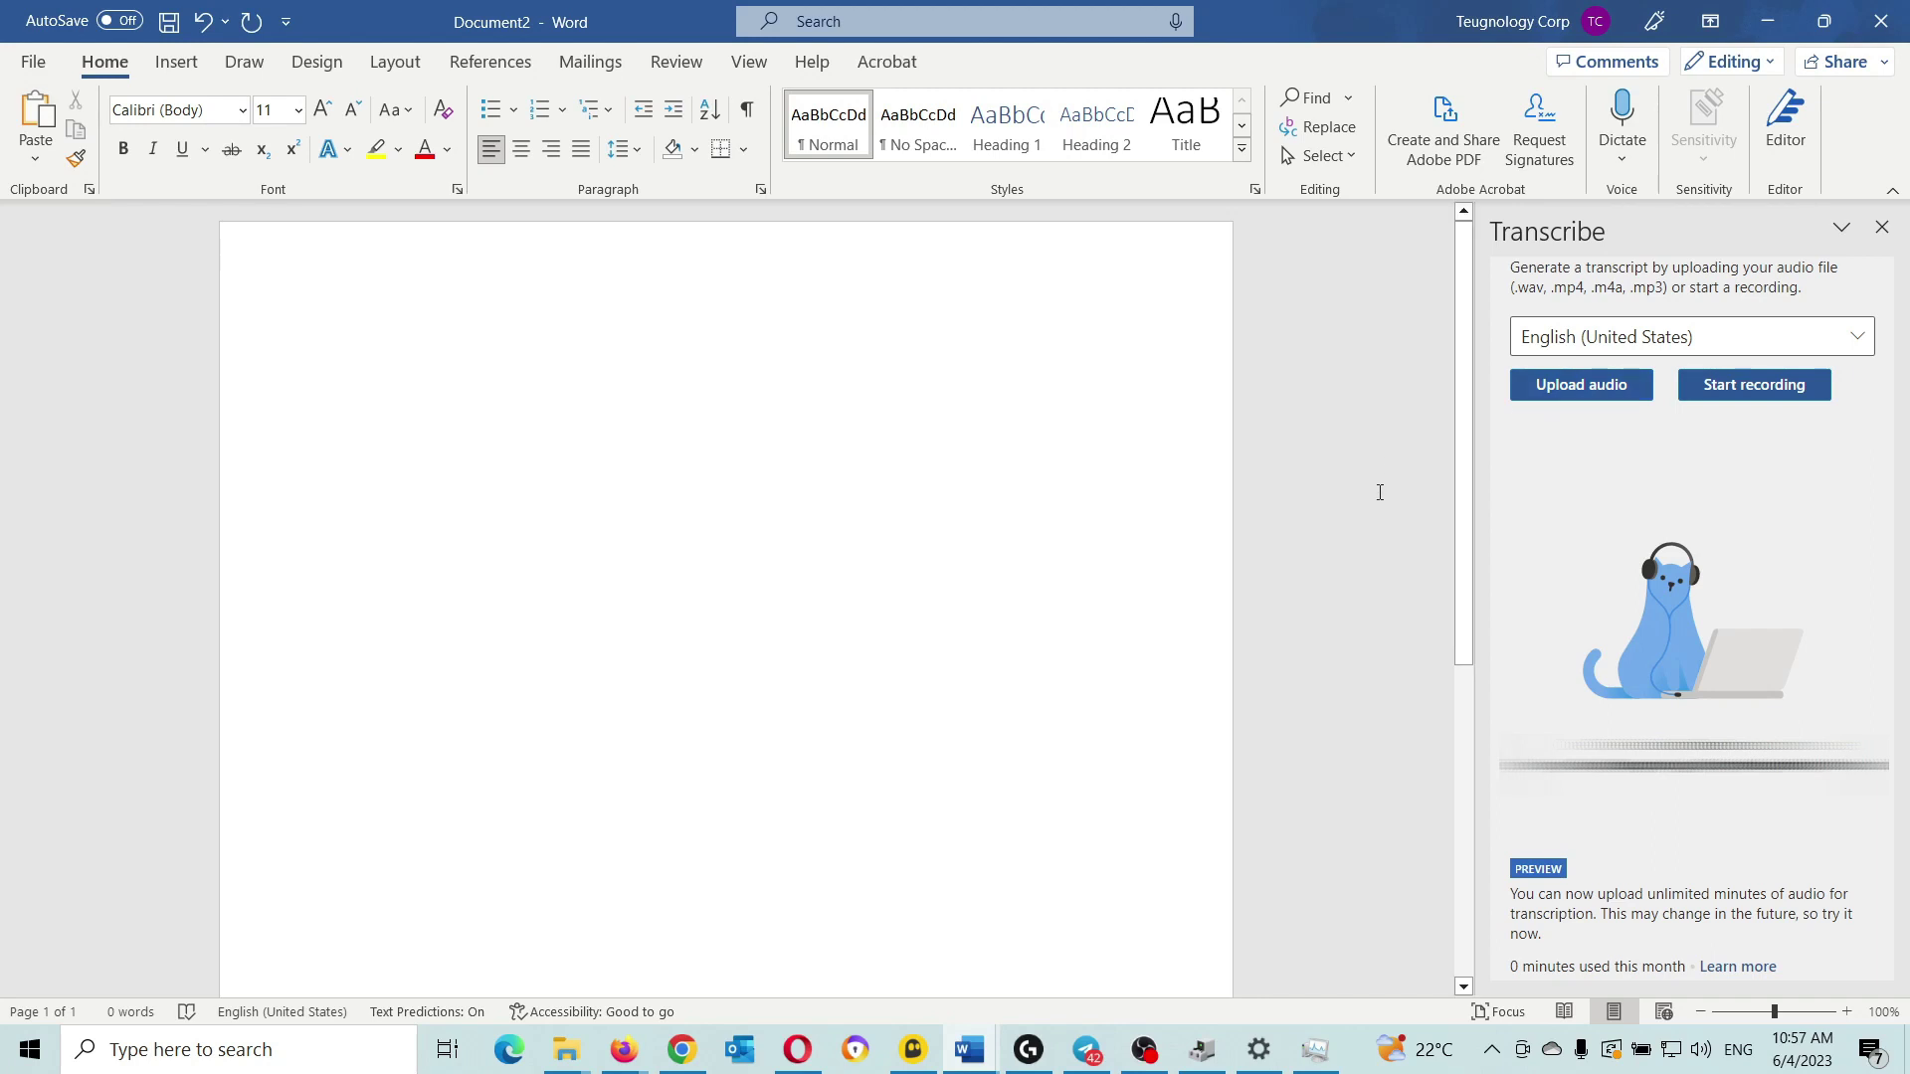
{"action": "left_click", "coordinate": [1531, 400]}
{"action": "left_click", "coordinate": [1632, 336]}
{"action": "scroll", "coordinate": [1754, 605], "scroll_direction": "down", "scroll_amount": 1}
{"action": "scroll", "coordinate": [1755, 604], "scroll_direction": "up", "scroll_amount": 10}
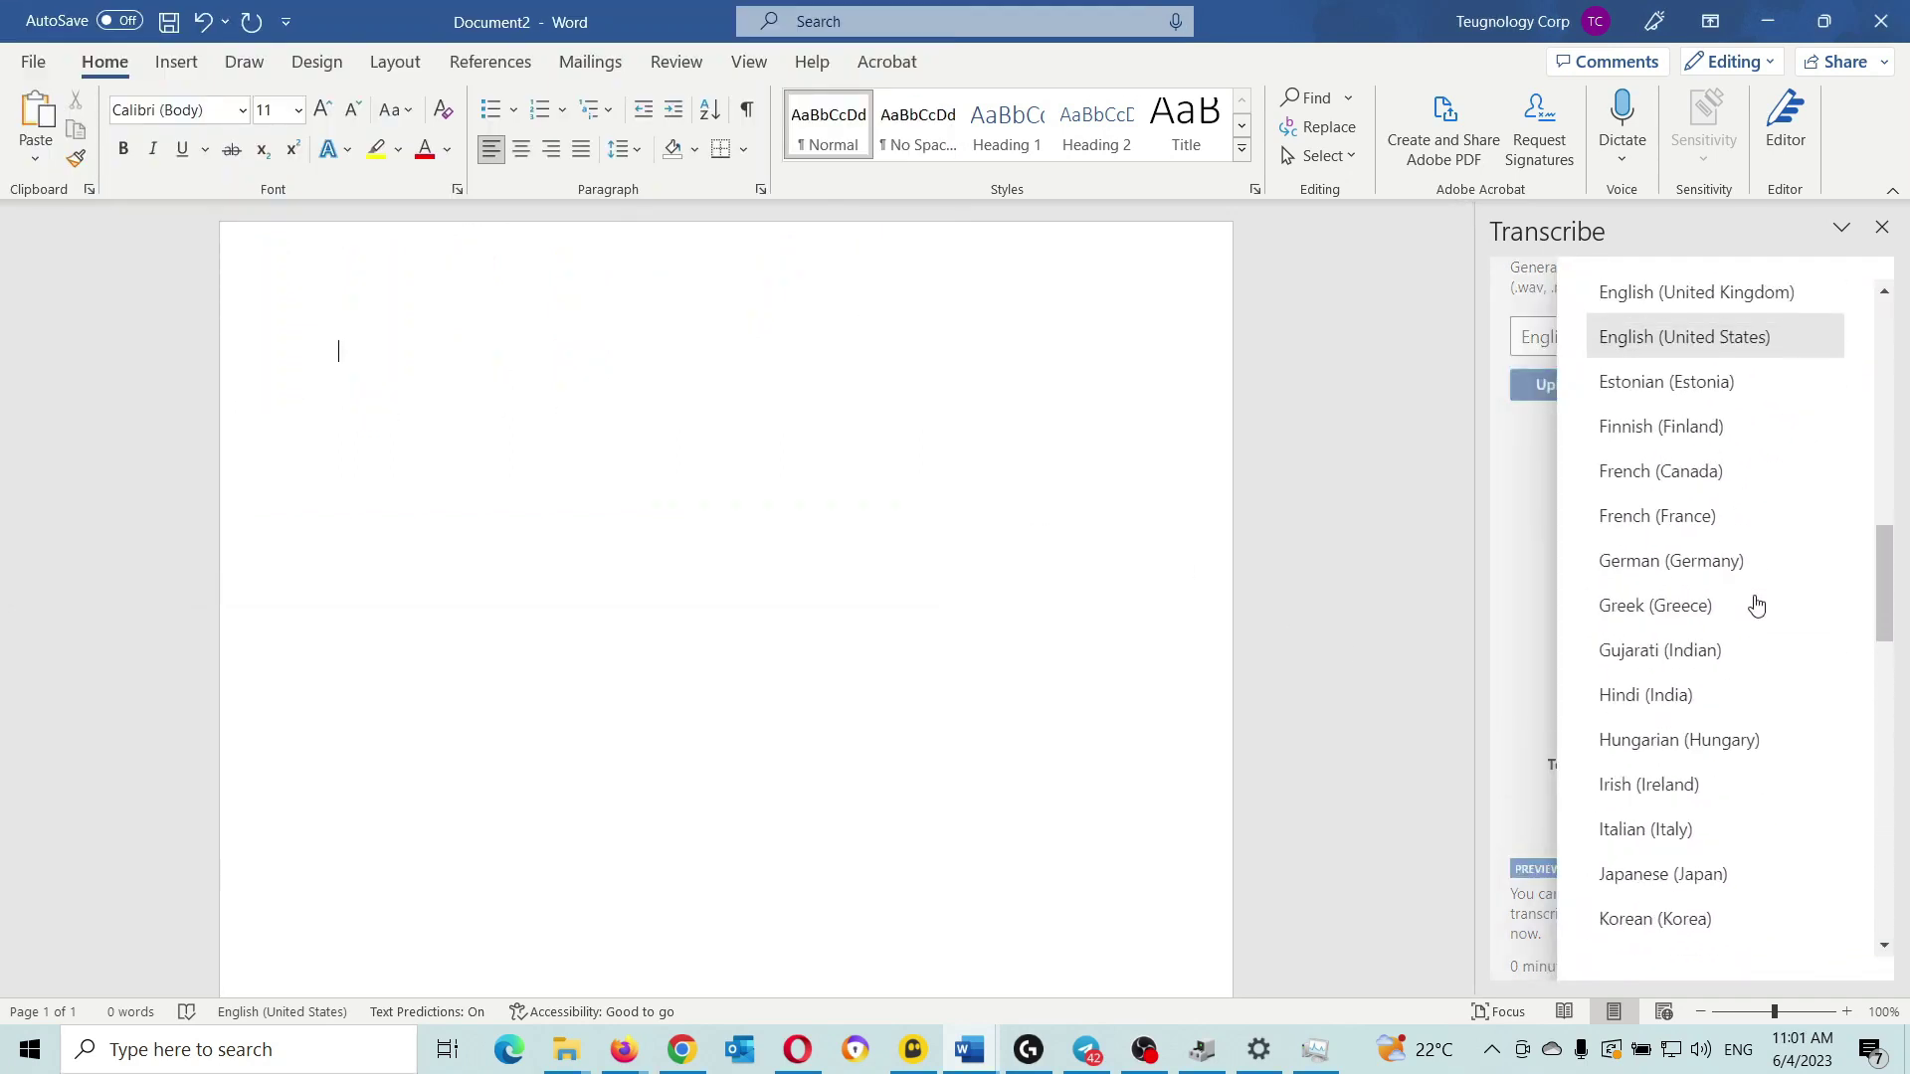
{"action": "scroll", "coordinate": [1756, 605], "scroll_direction": "up", "scroll_amount": 2}
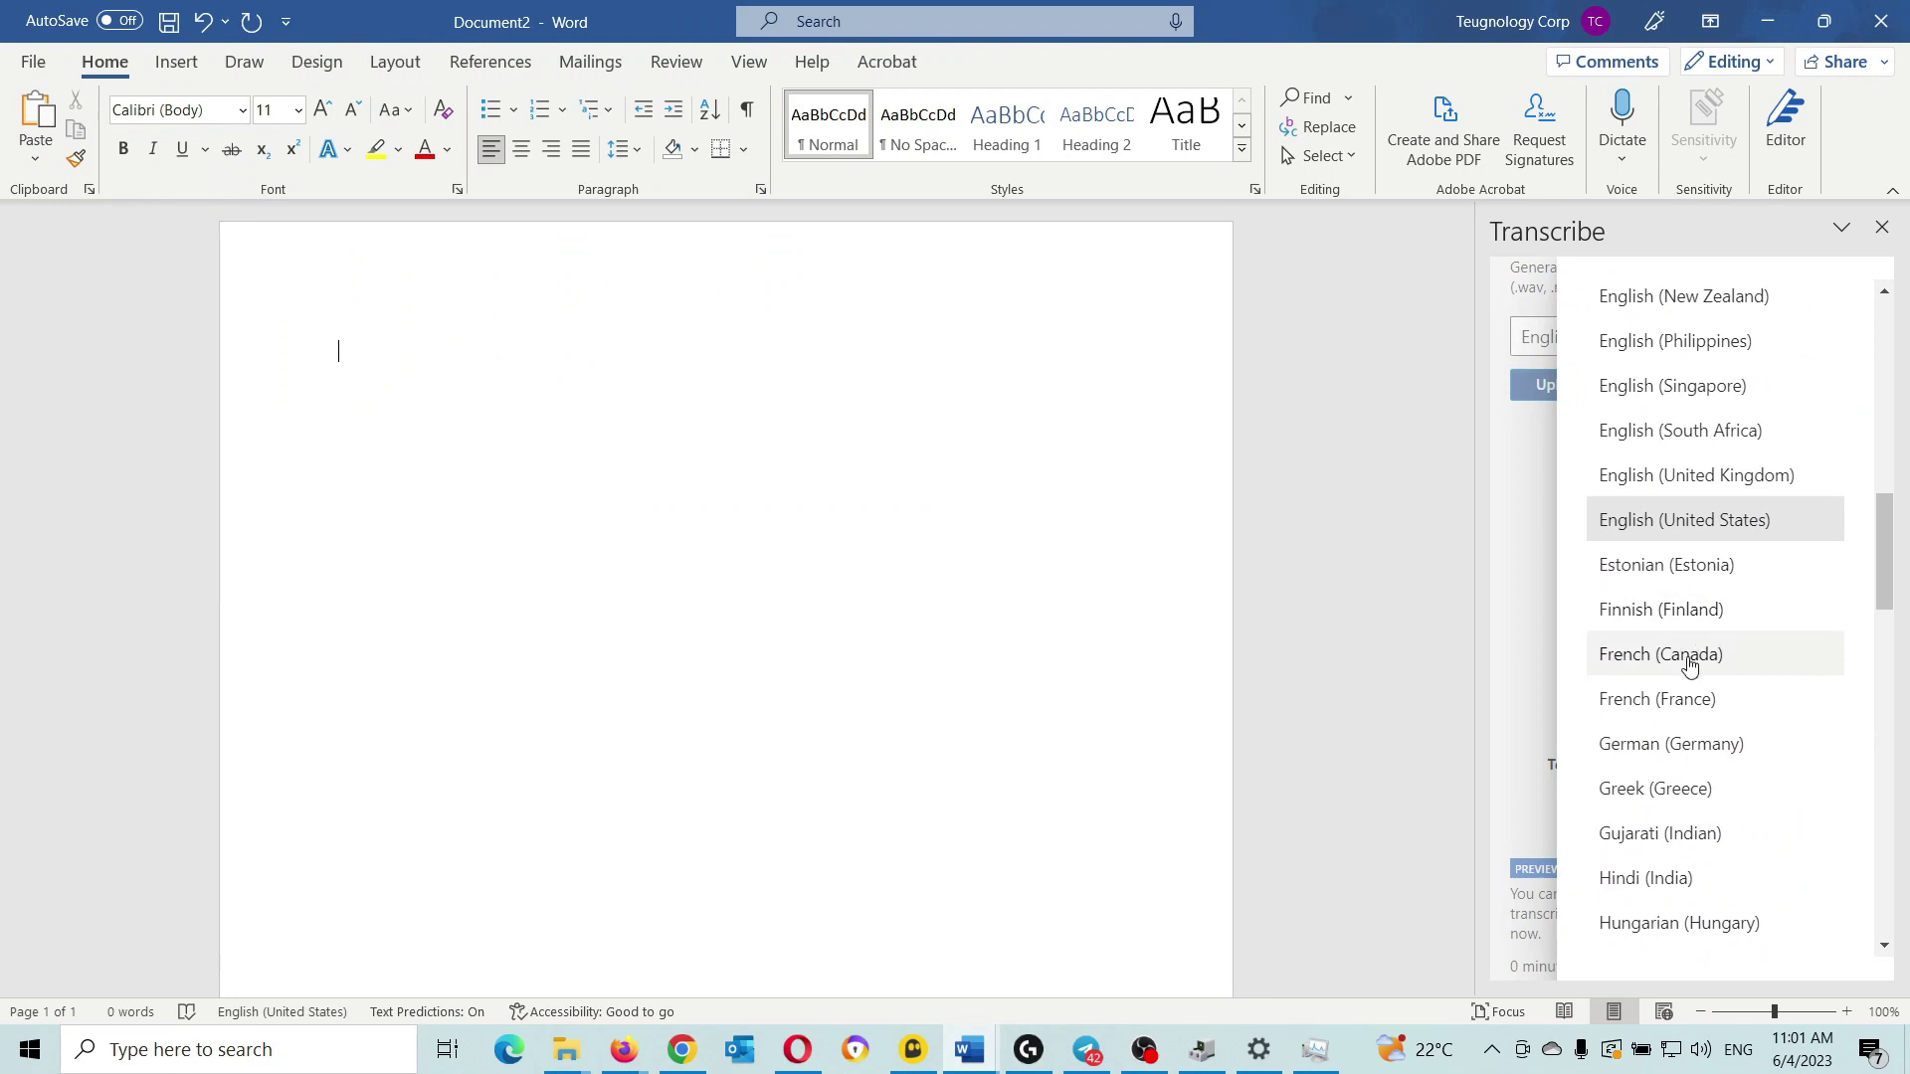
{"action": "left_click", "coordinate": [1689, 703]}
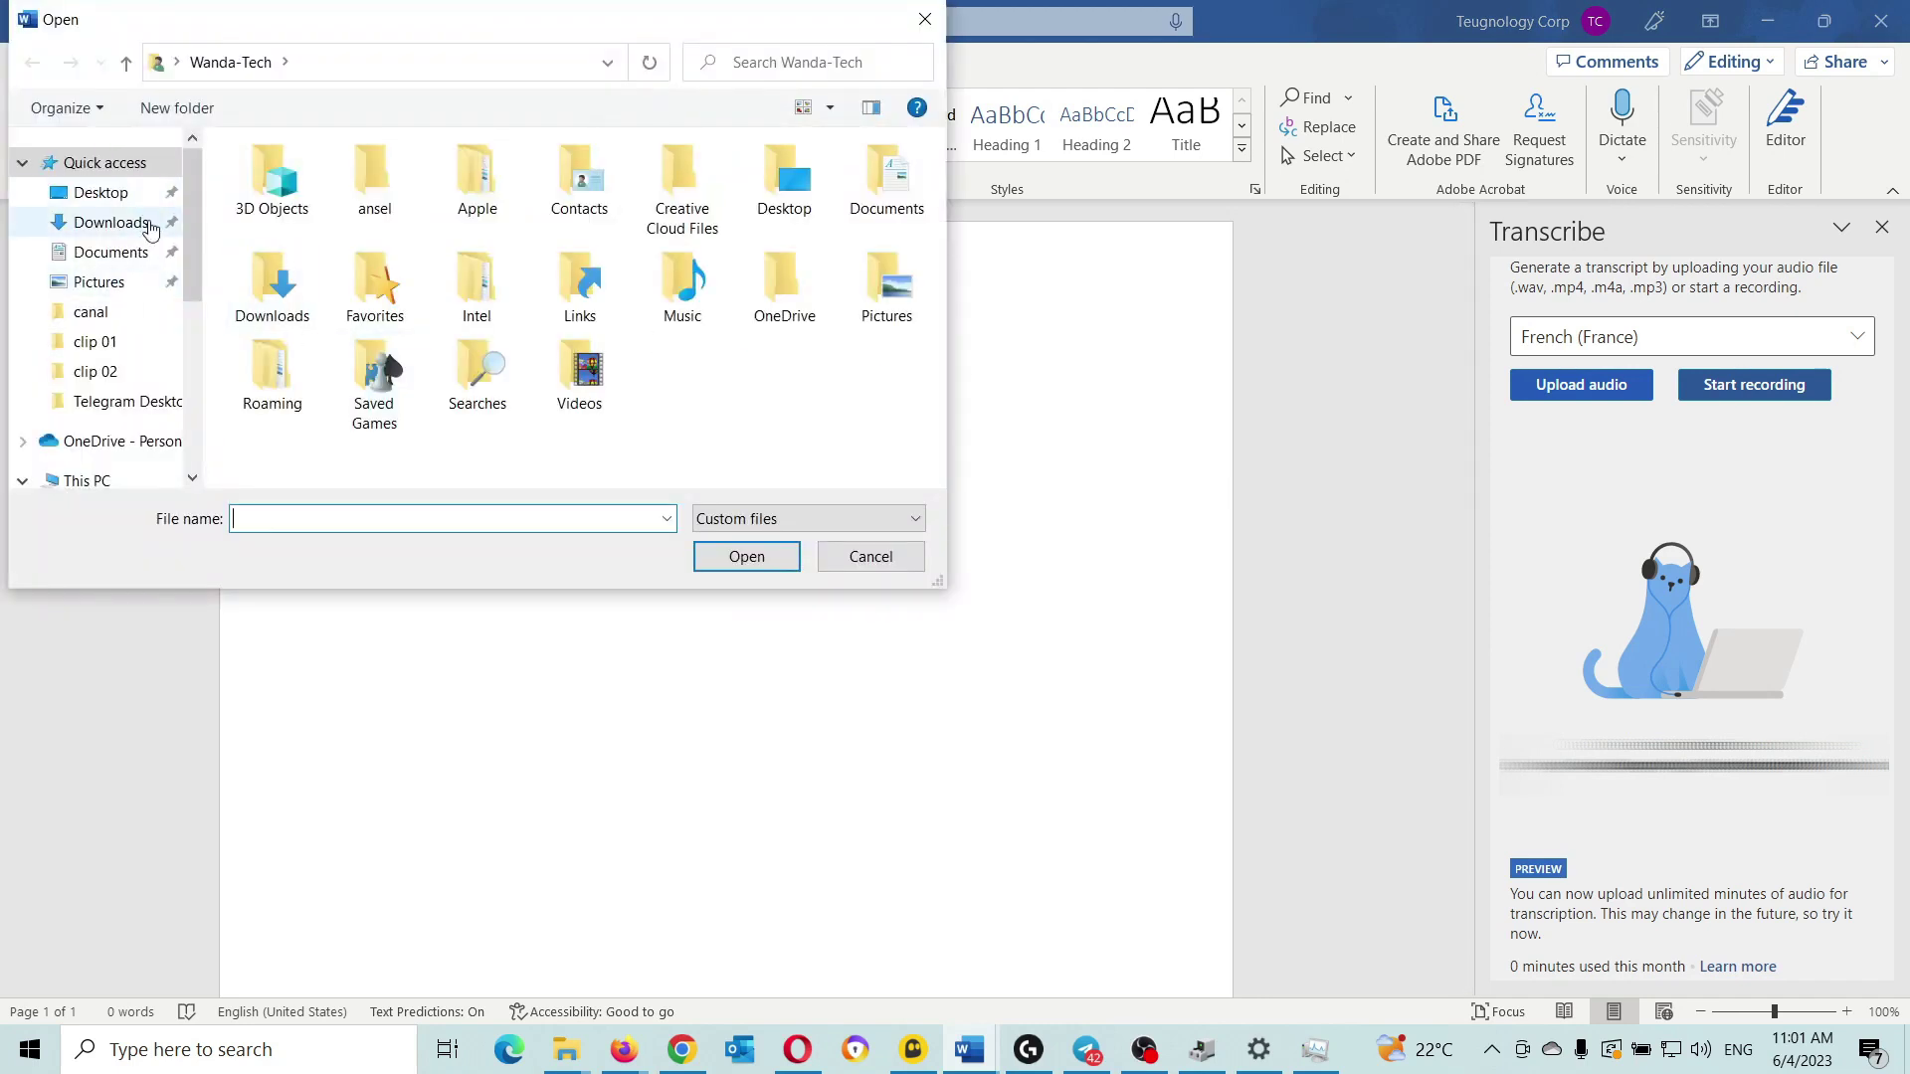
Upload the MP3 file "X2Download.app - Poussée d'Archimède (128 kbps)" from the Downloads folder for transcription.
{"action": "left_click", "coordinate": [149, 227]}
{"action": "left_click", "coordinate": [346, 217]}
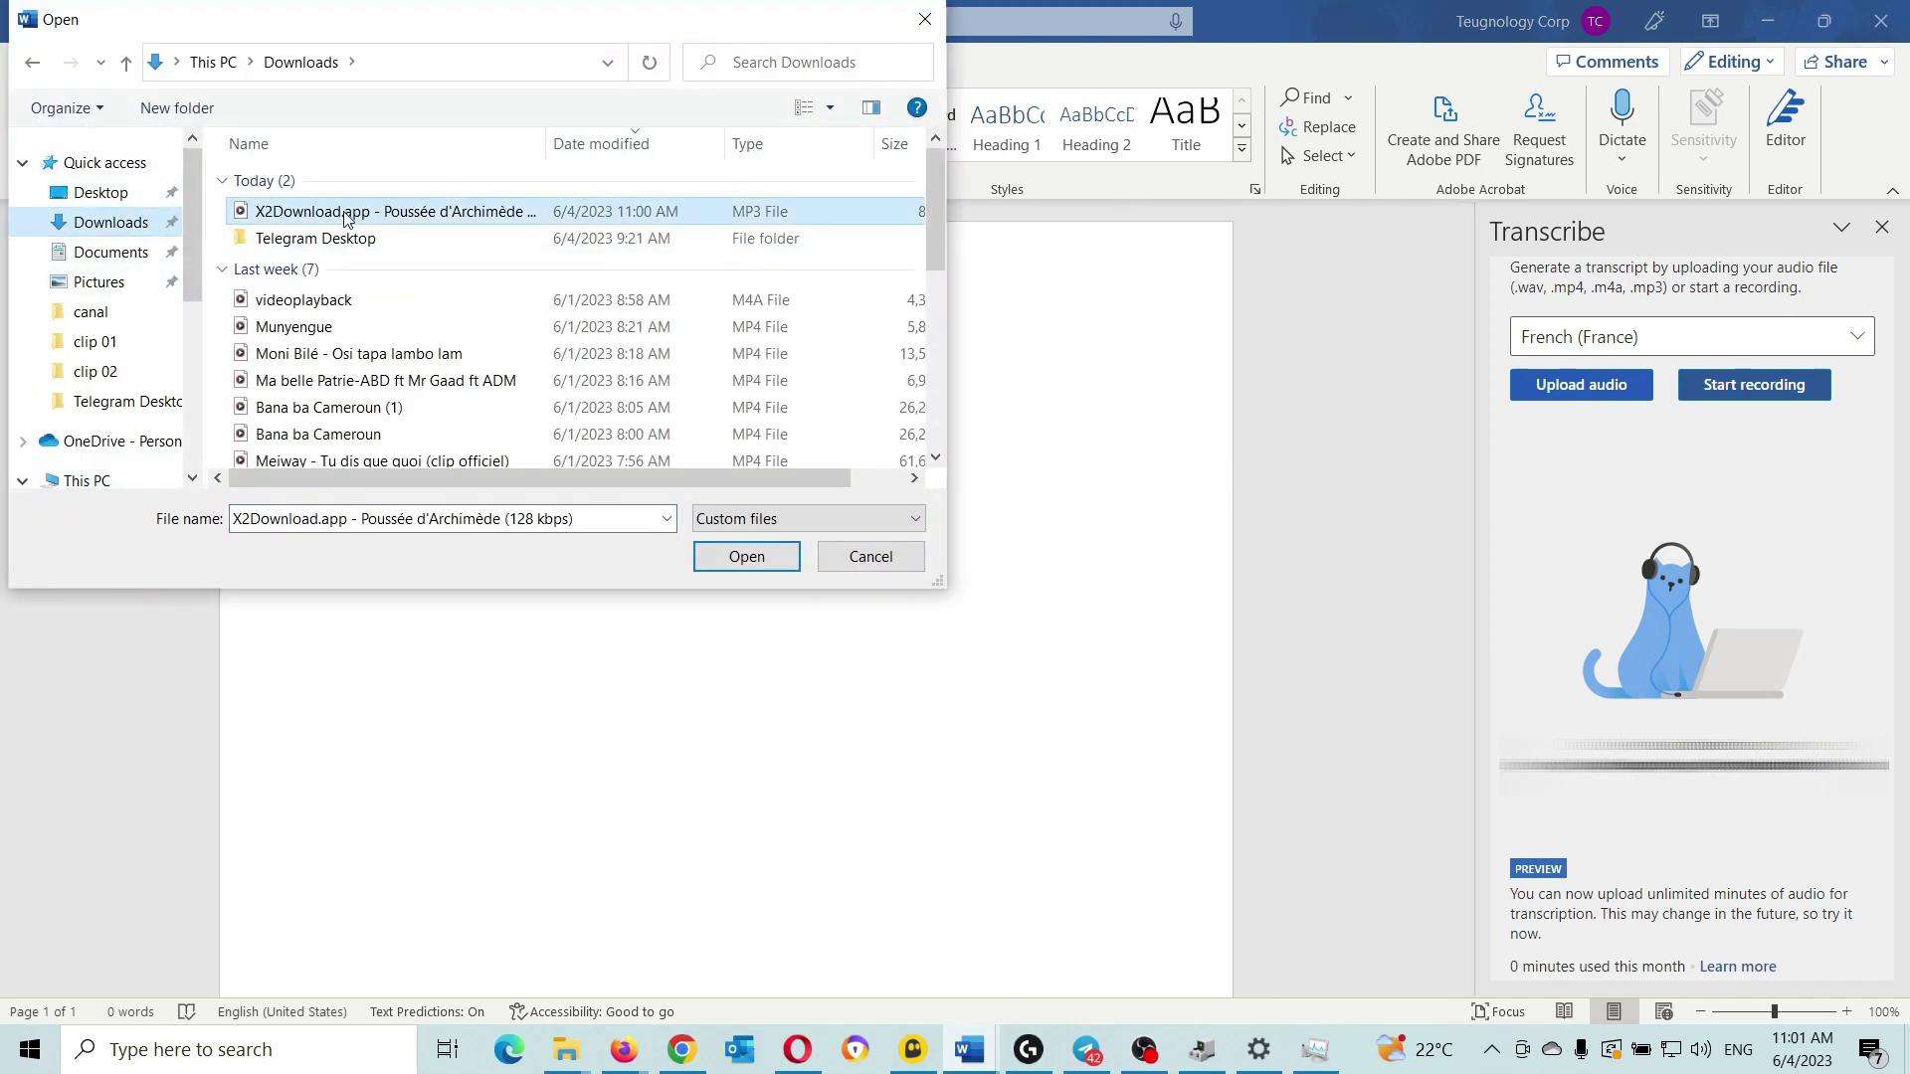
{"action": "double_click", "coordinate": [346, 217]}
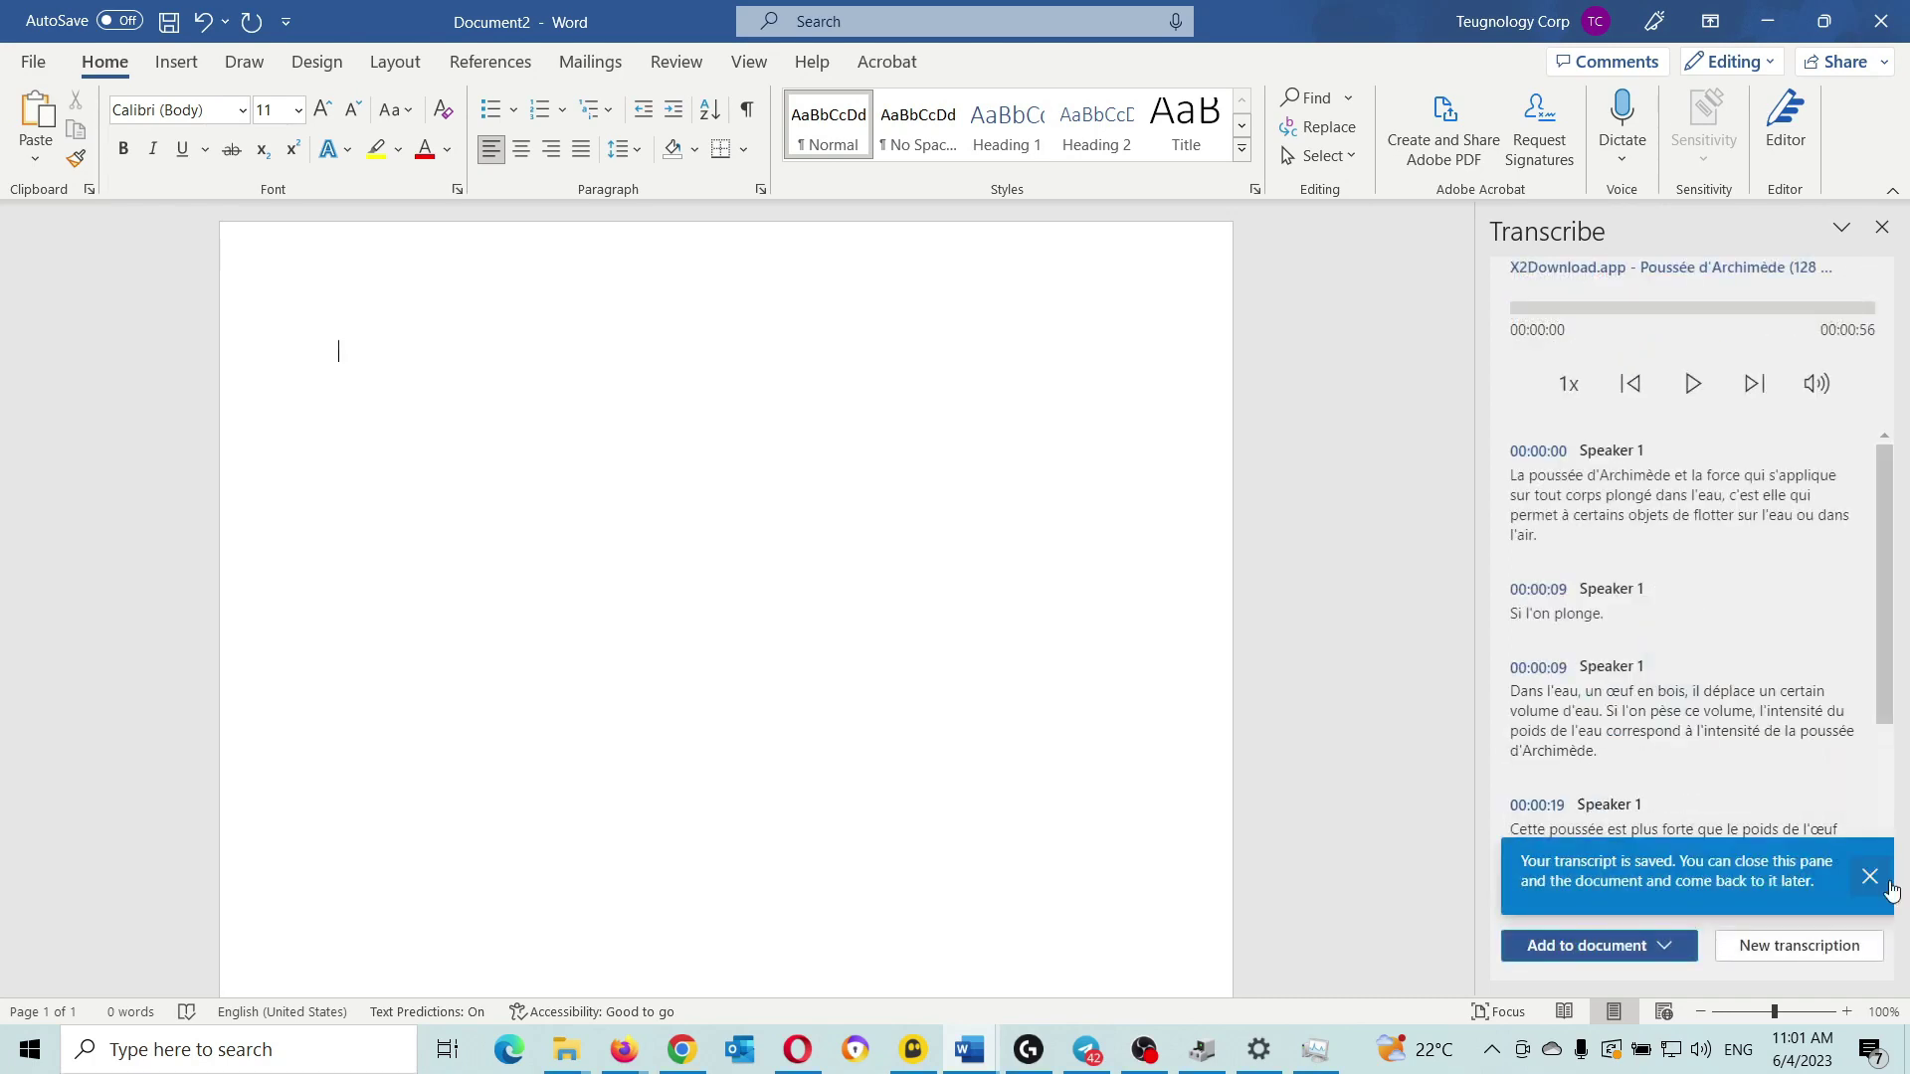
Dismiss the notification, review the transcript and add it to the document as just text.
{"action": "left_click", "coordinate": [1872, 880]}
{"action": "scroll", "coordinate": [1763, 580], "scroll_direction": "down", "scroll_amount": 3}
{"action": "scroll", "coordinate": [1763, 580], "scroll_direction": "up", "scroll_amount": 3}
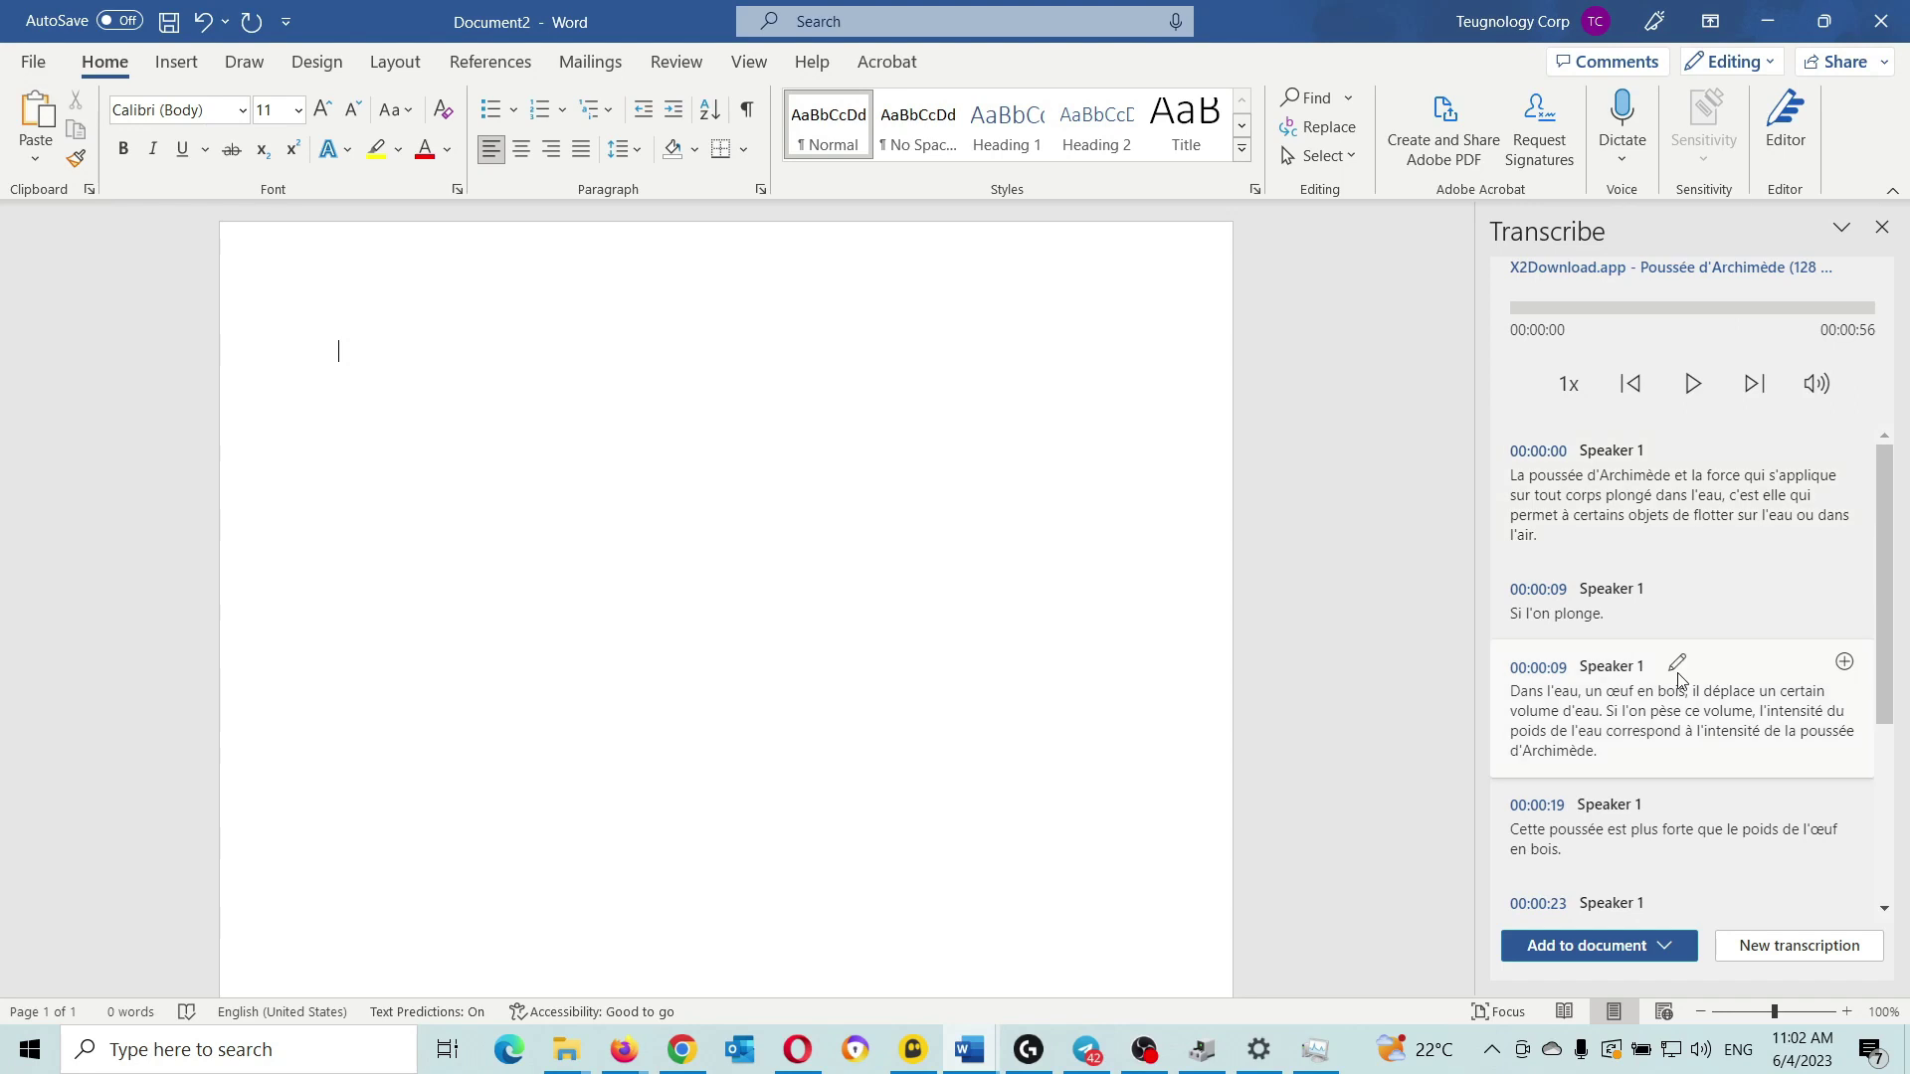
{"action": "left_click", "coordinate": [1615, 953]}
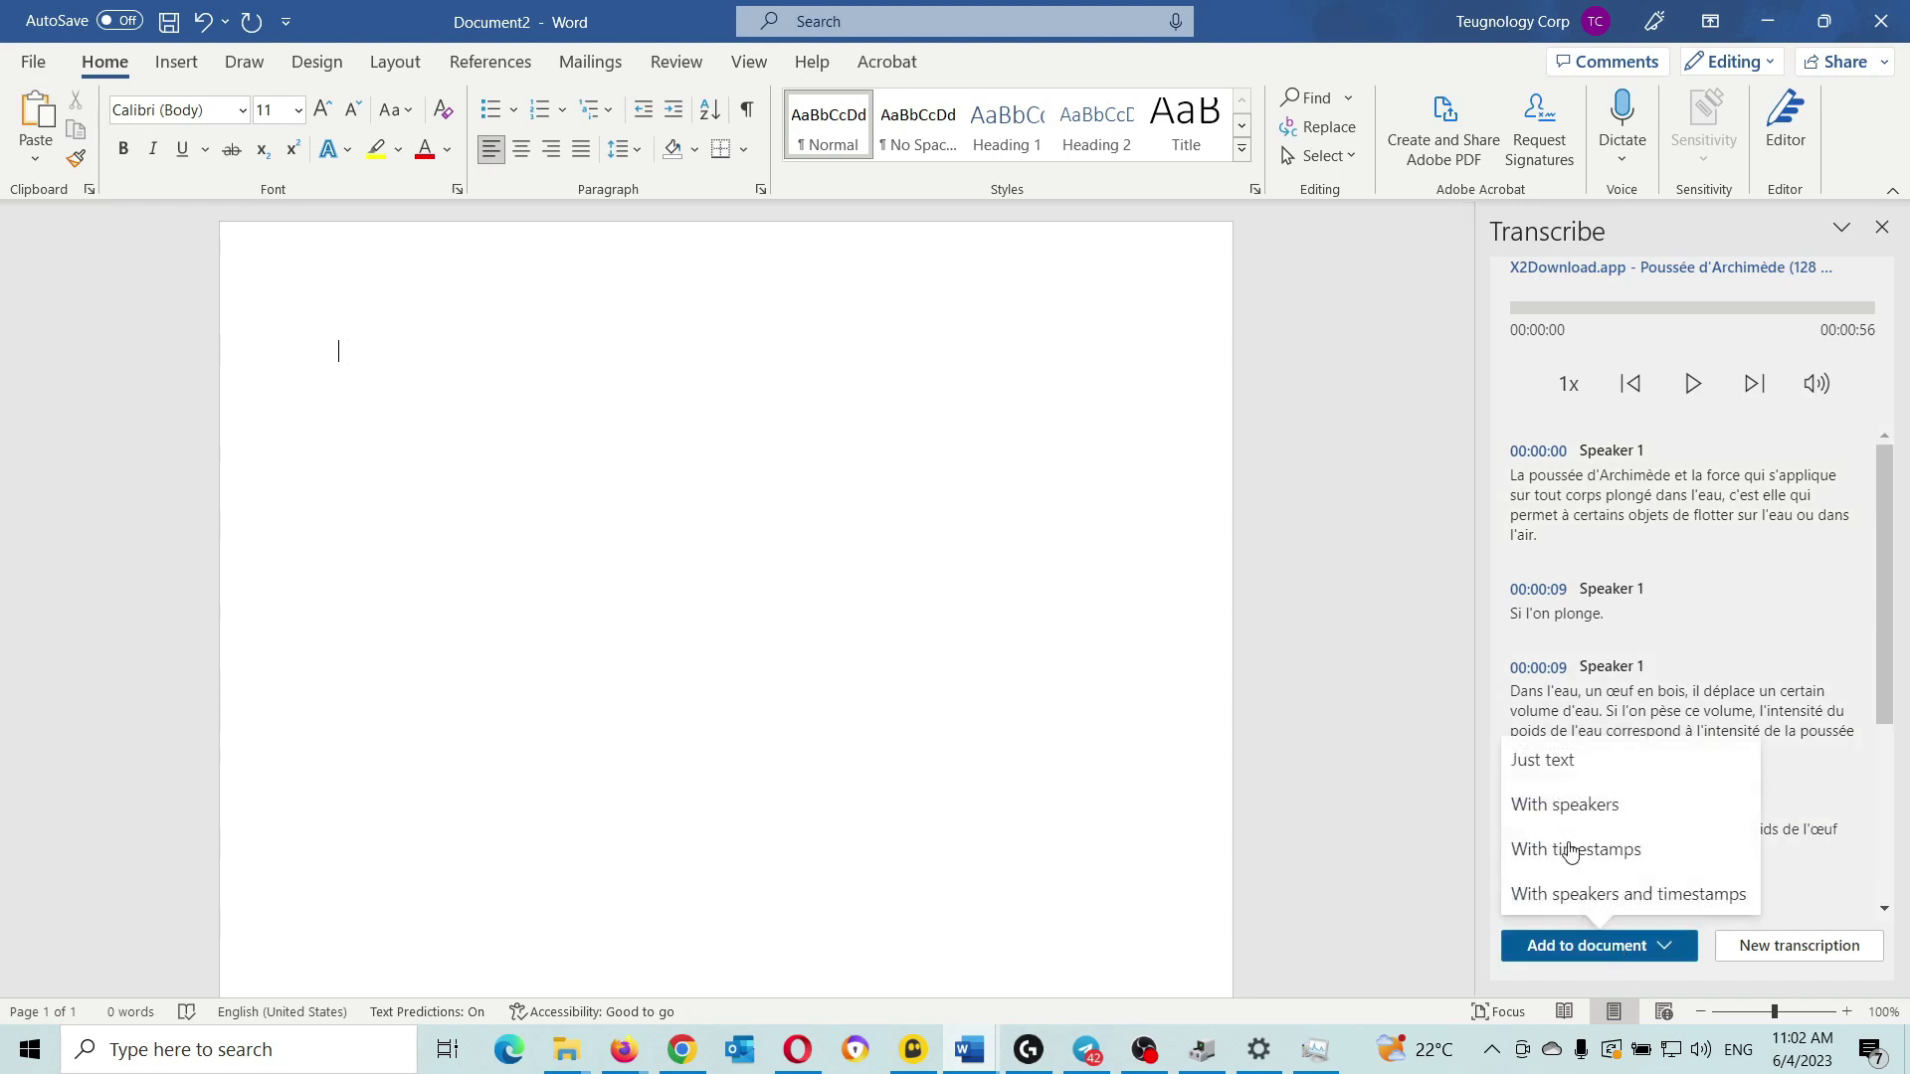
{"action": "left_click", "coordinate": [1585, 777]}
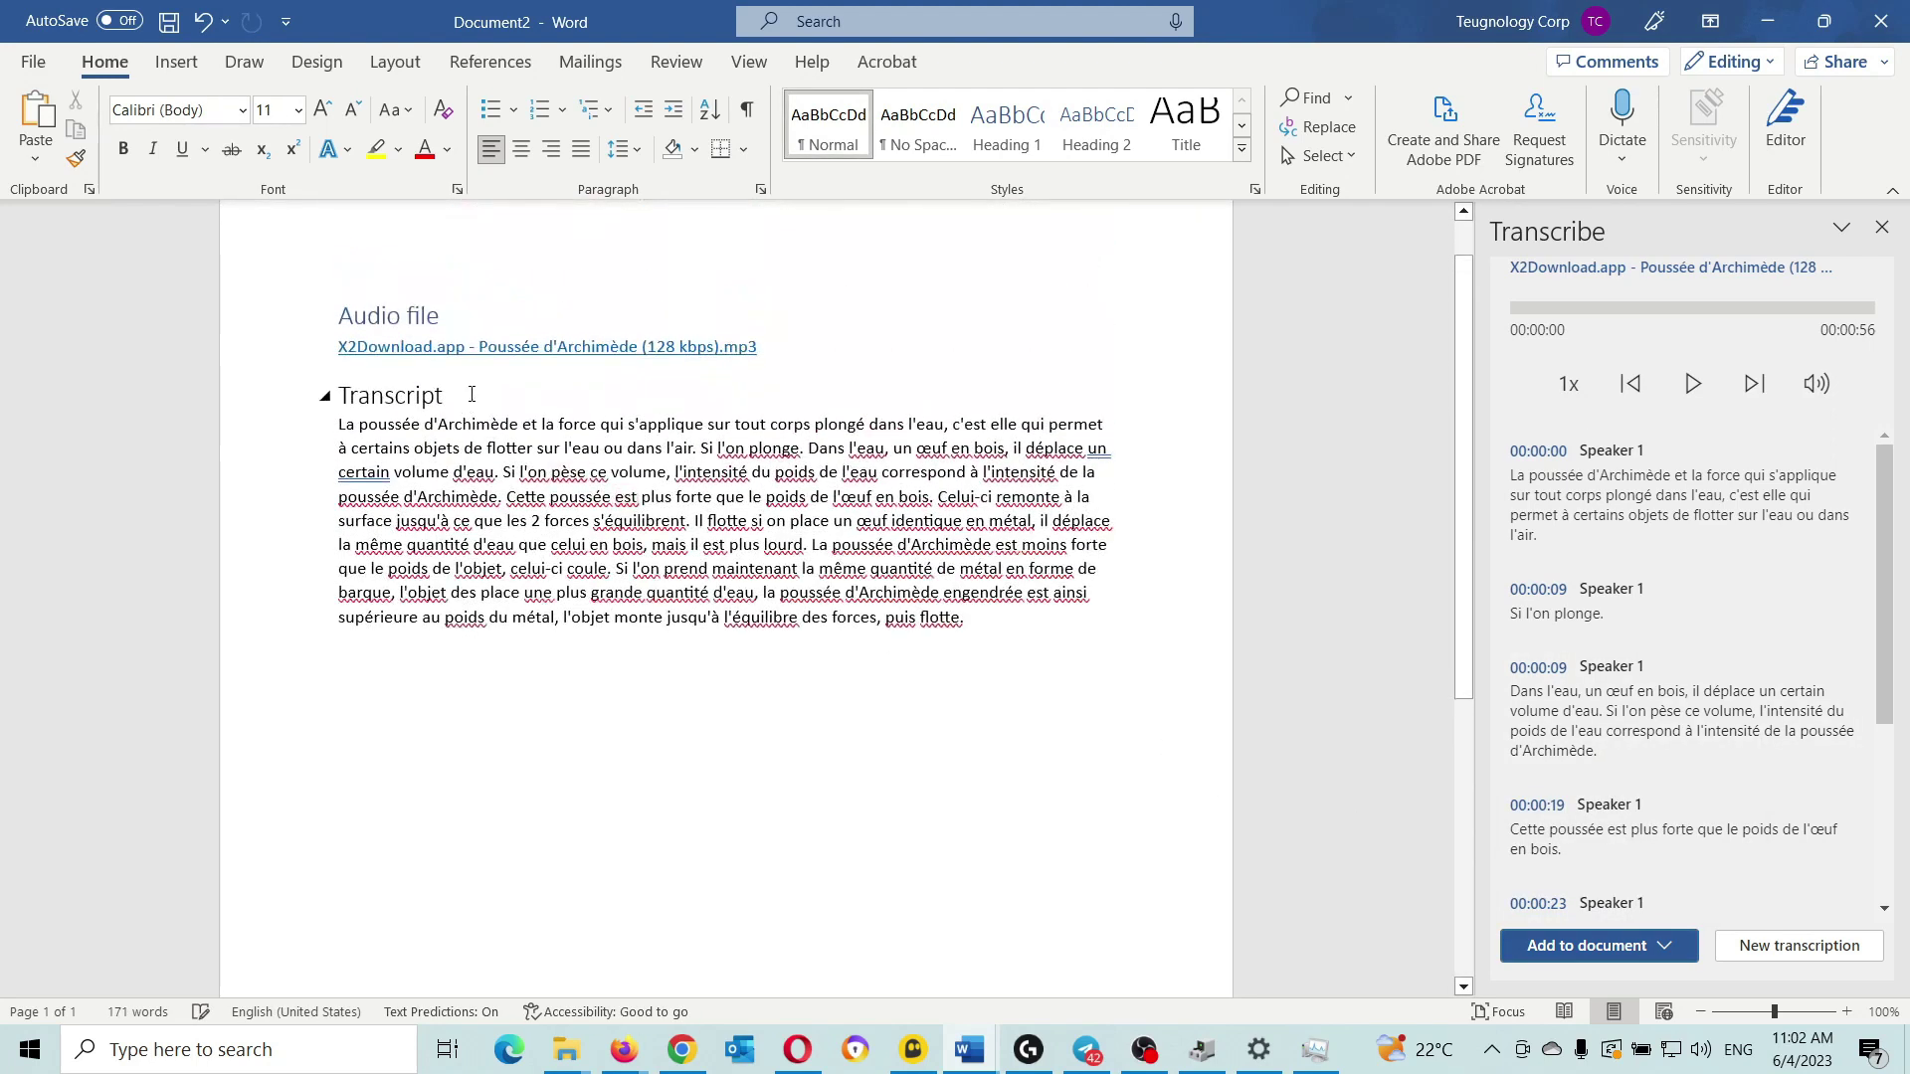
{"action": "scroll", "coordinate": [1868, 443], "scroll_direction": "down", "scroll_amount": 2}
{"action": "scroll", "coordinate": [1739, 515], "scroll_direction": "up", "scroll_amount": 2}
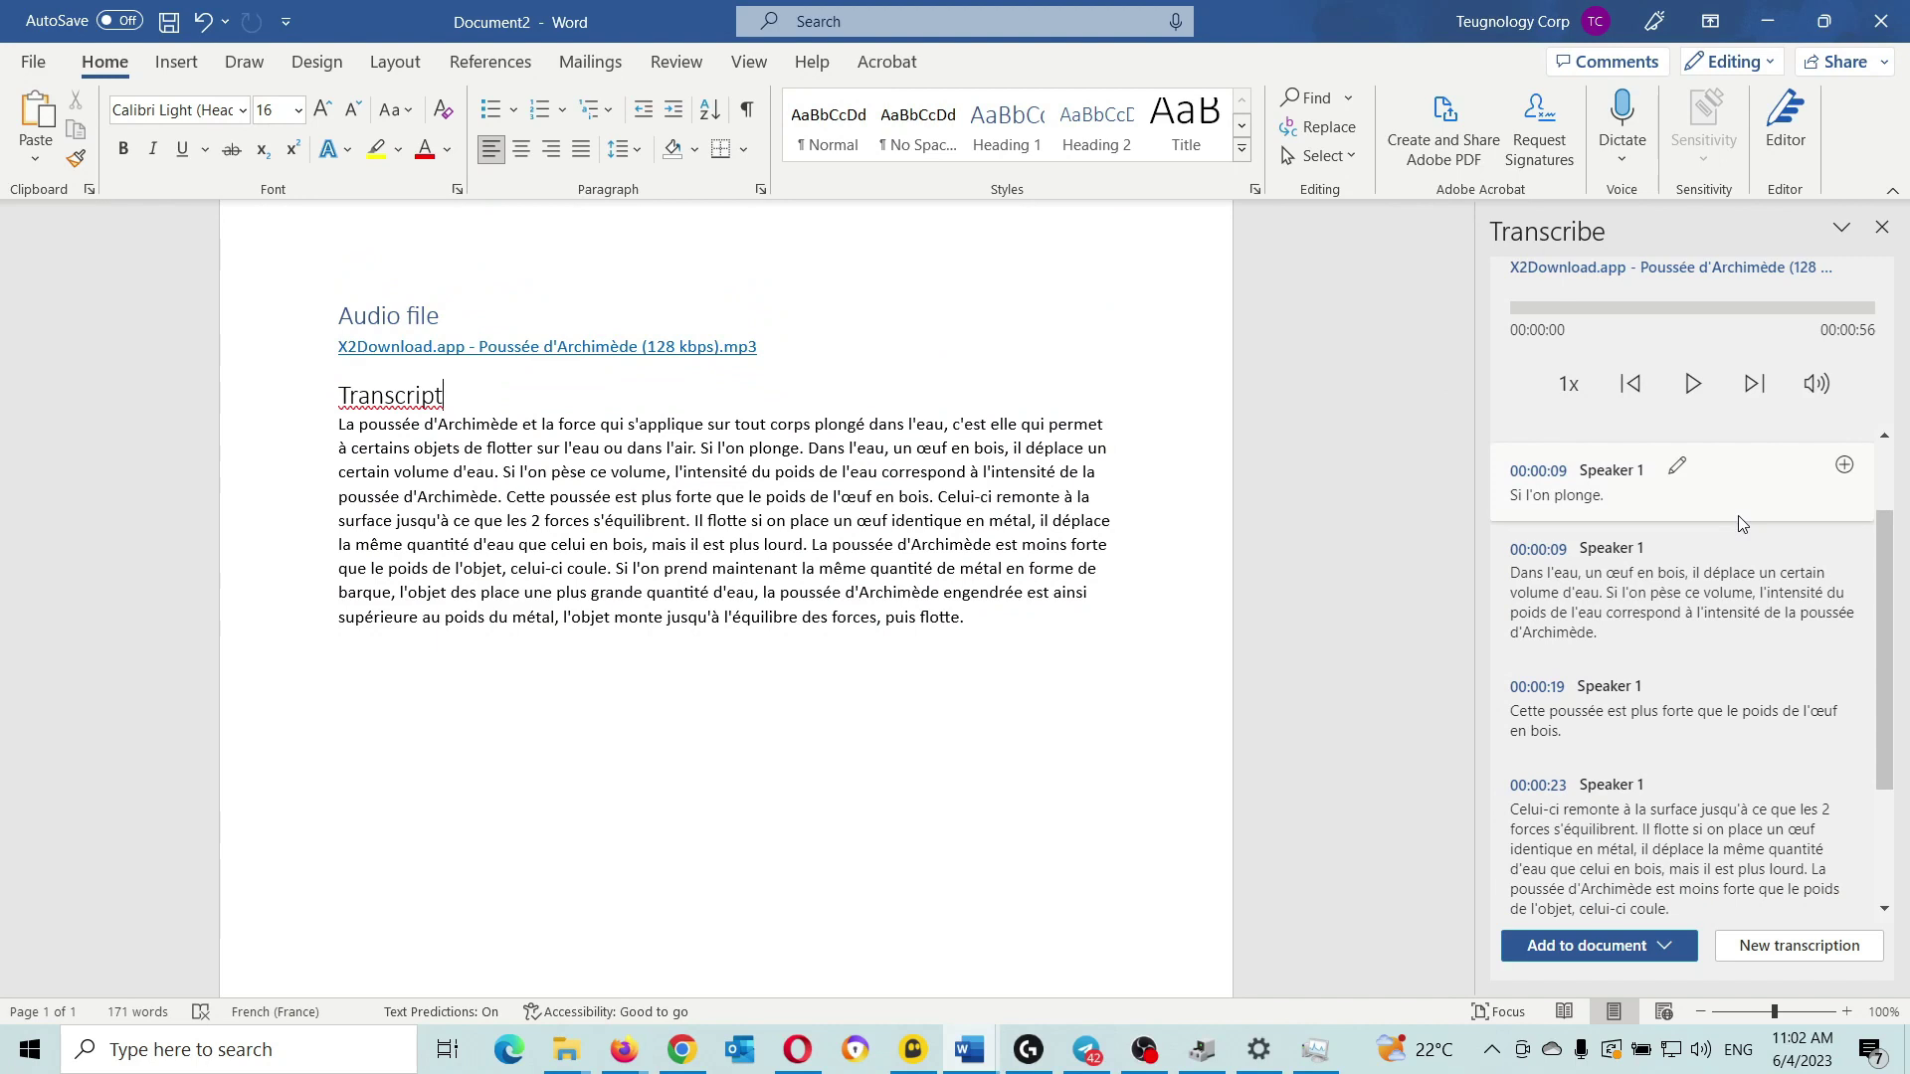
Close the transcription feature and dictate a short French phrase inside the word "volume" in the transcript's third sentence.
{"action": "left_click", "coordinate": [729, 497]}
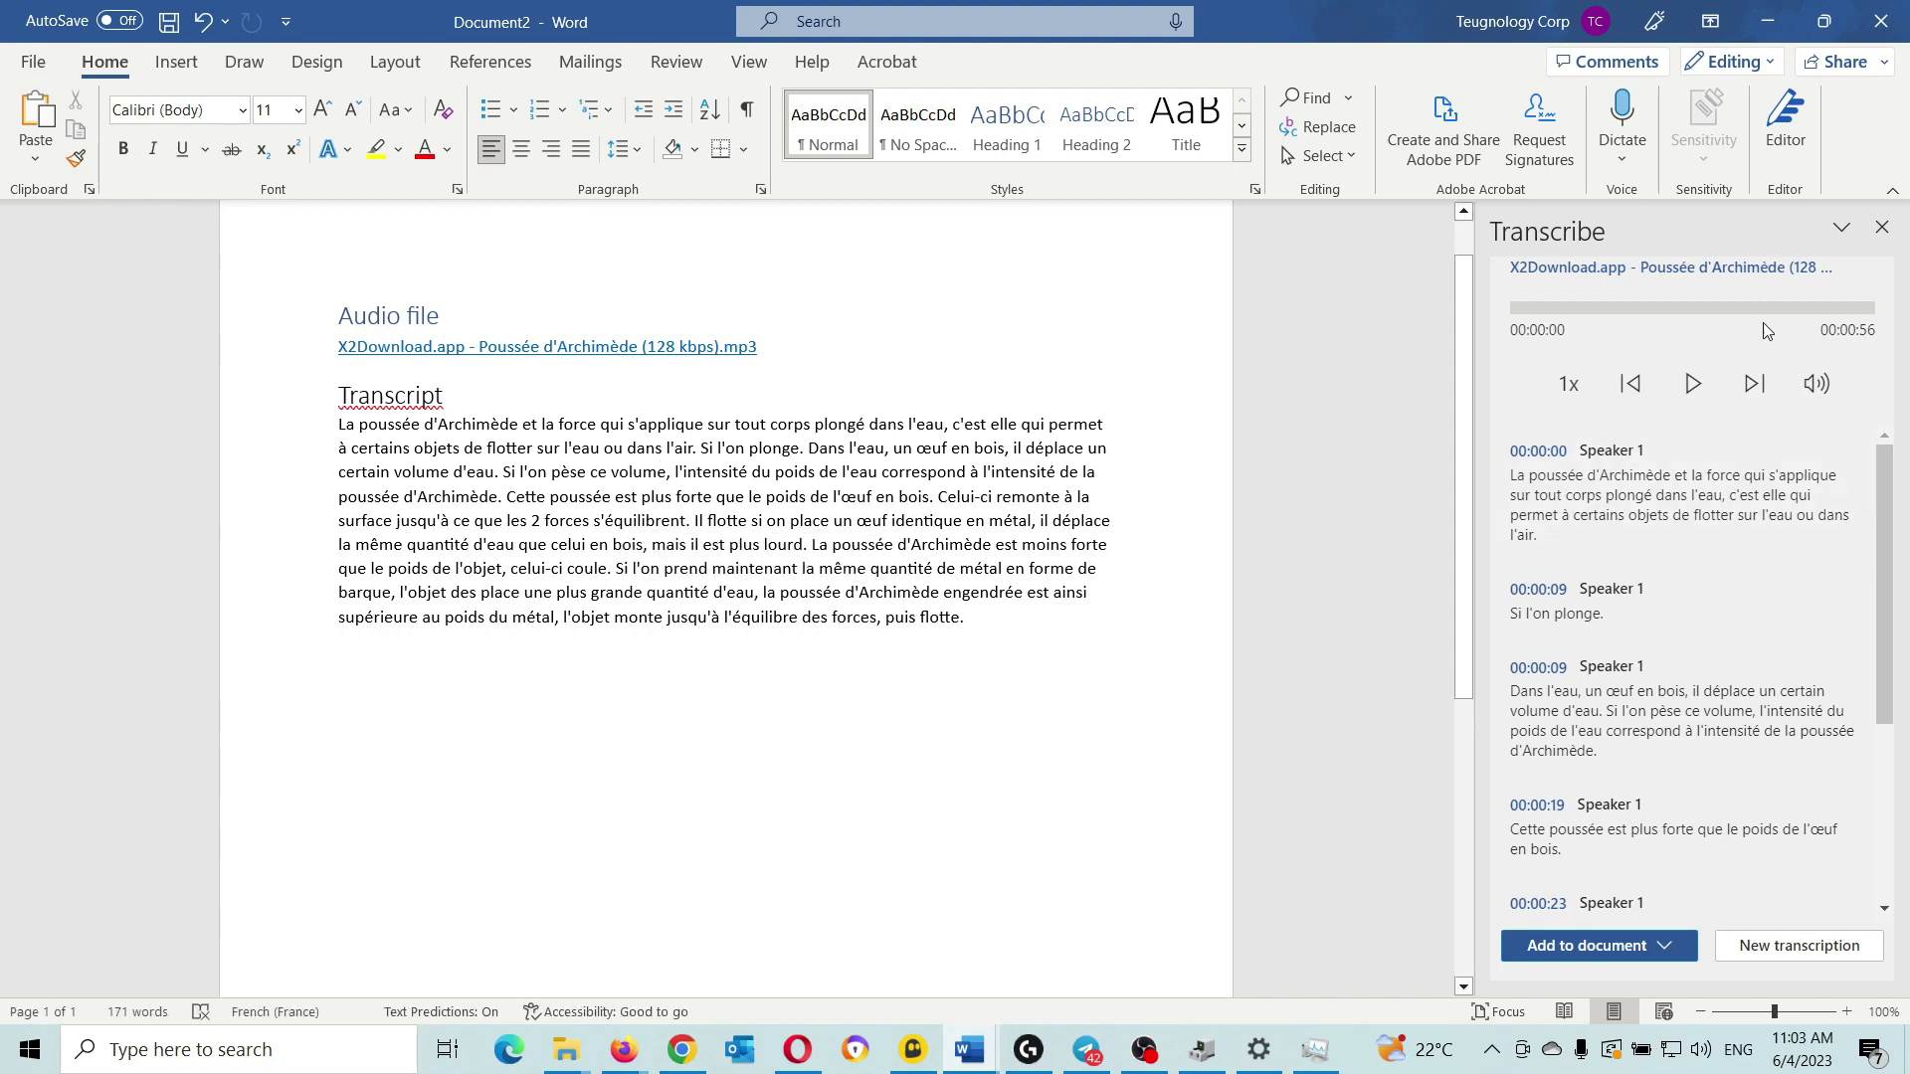
{"action": "left_click", "coordinate": [1881, 227]}
{"action": "left_click", "coordinate": [1622, 161]}
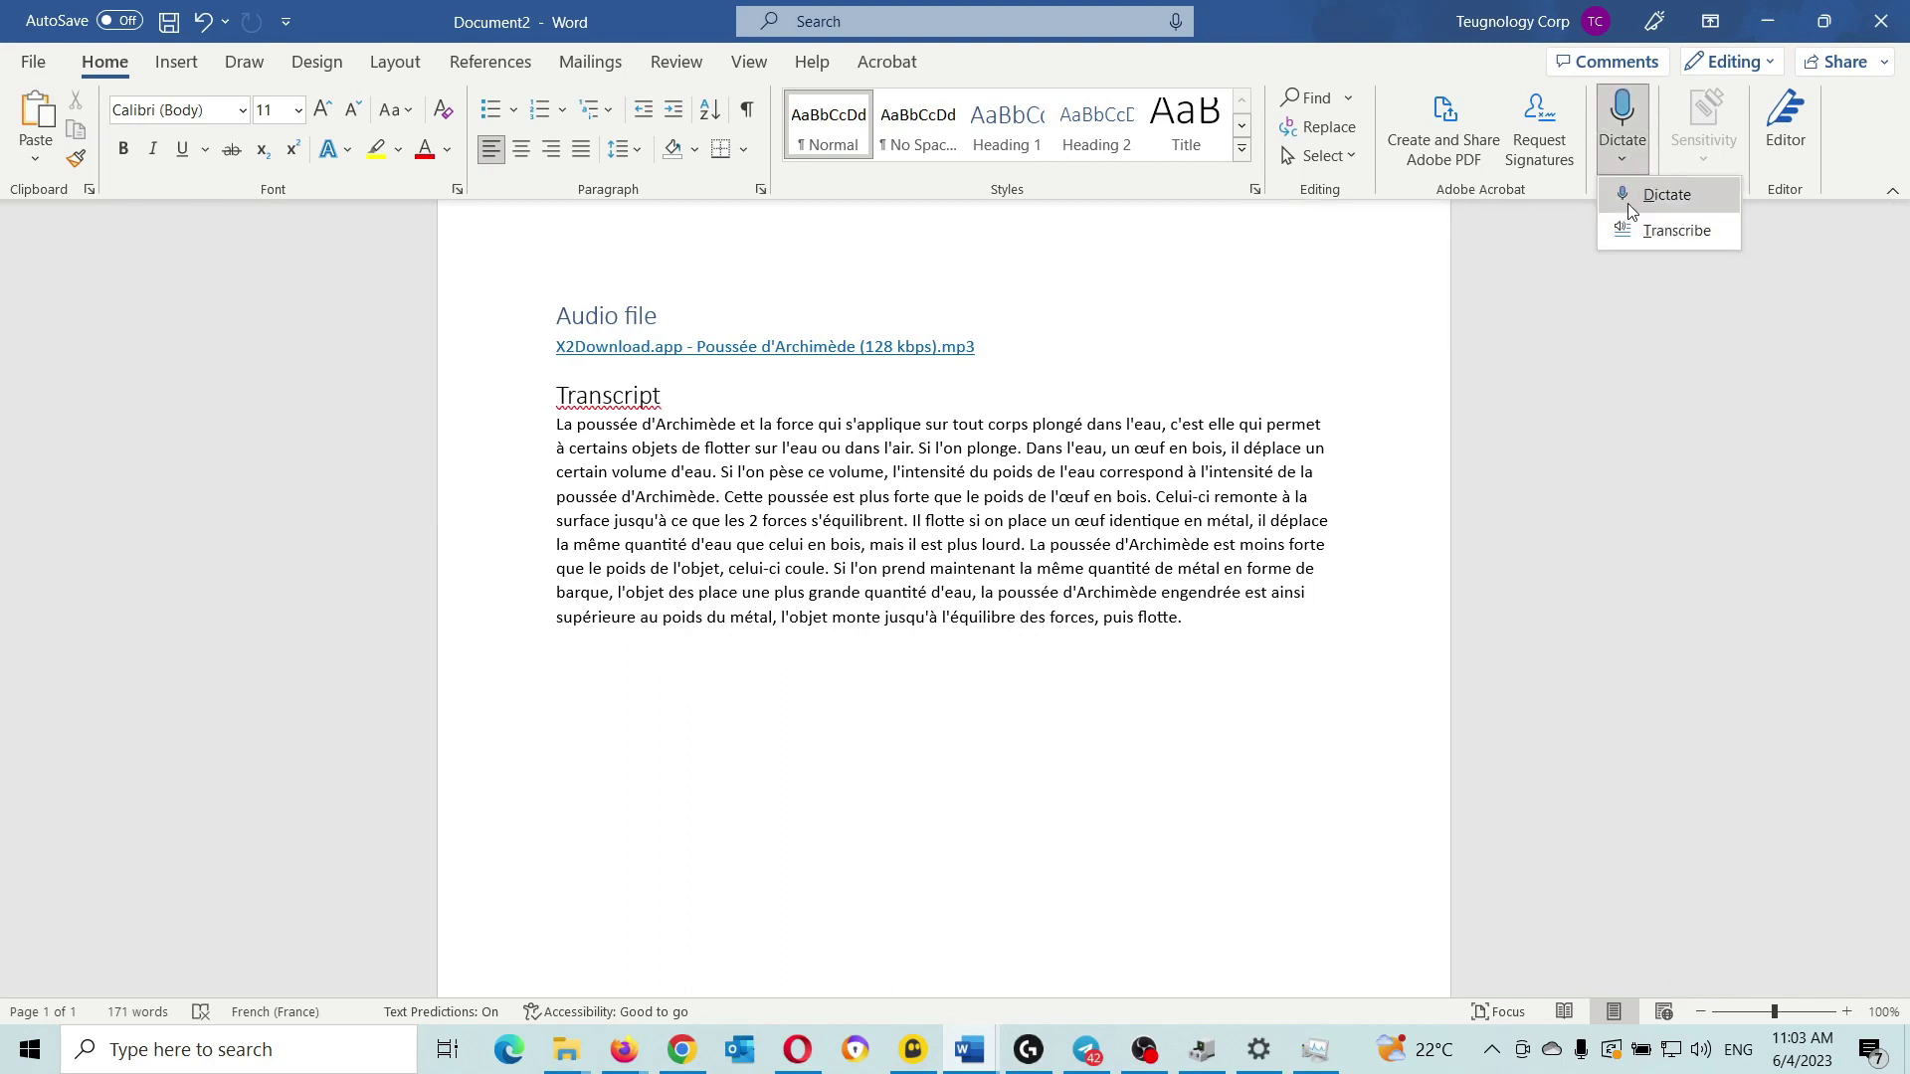
{"action": "left_click", "coordinate": [1651, 197]}
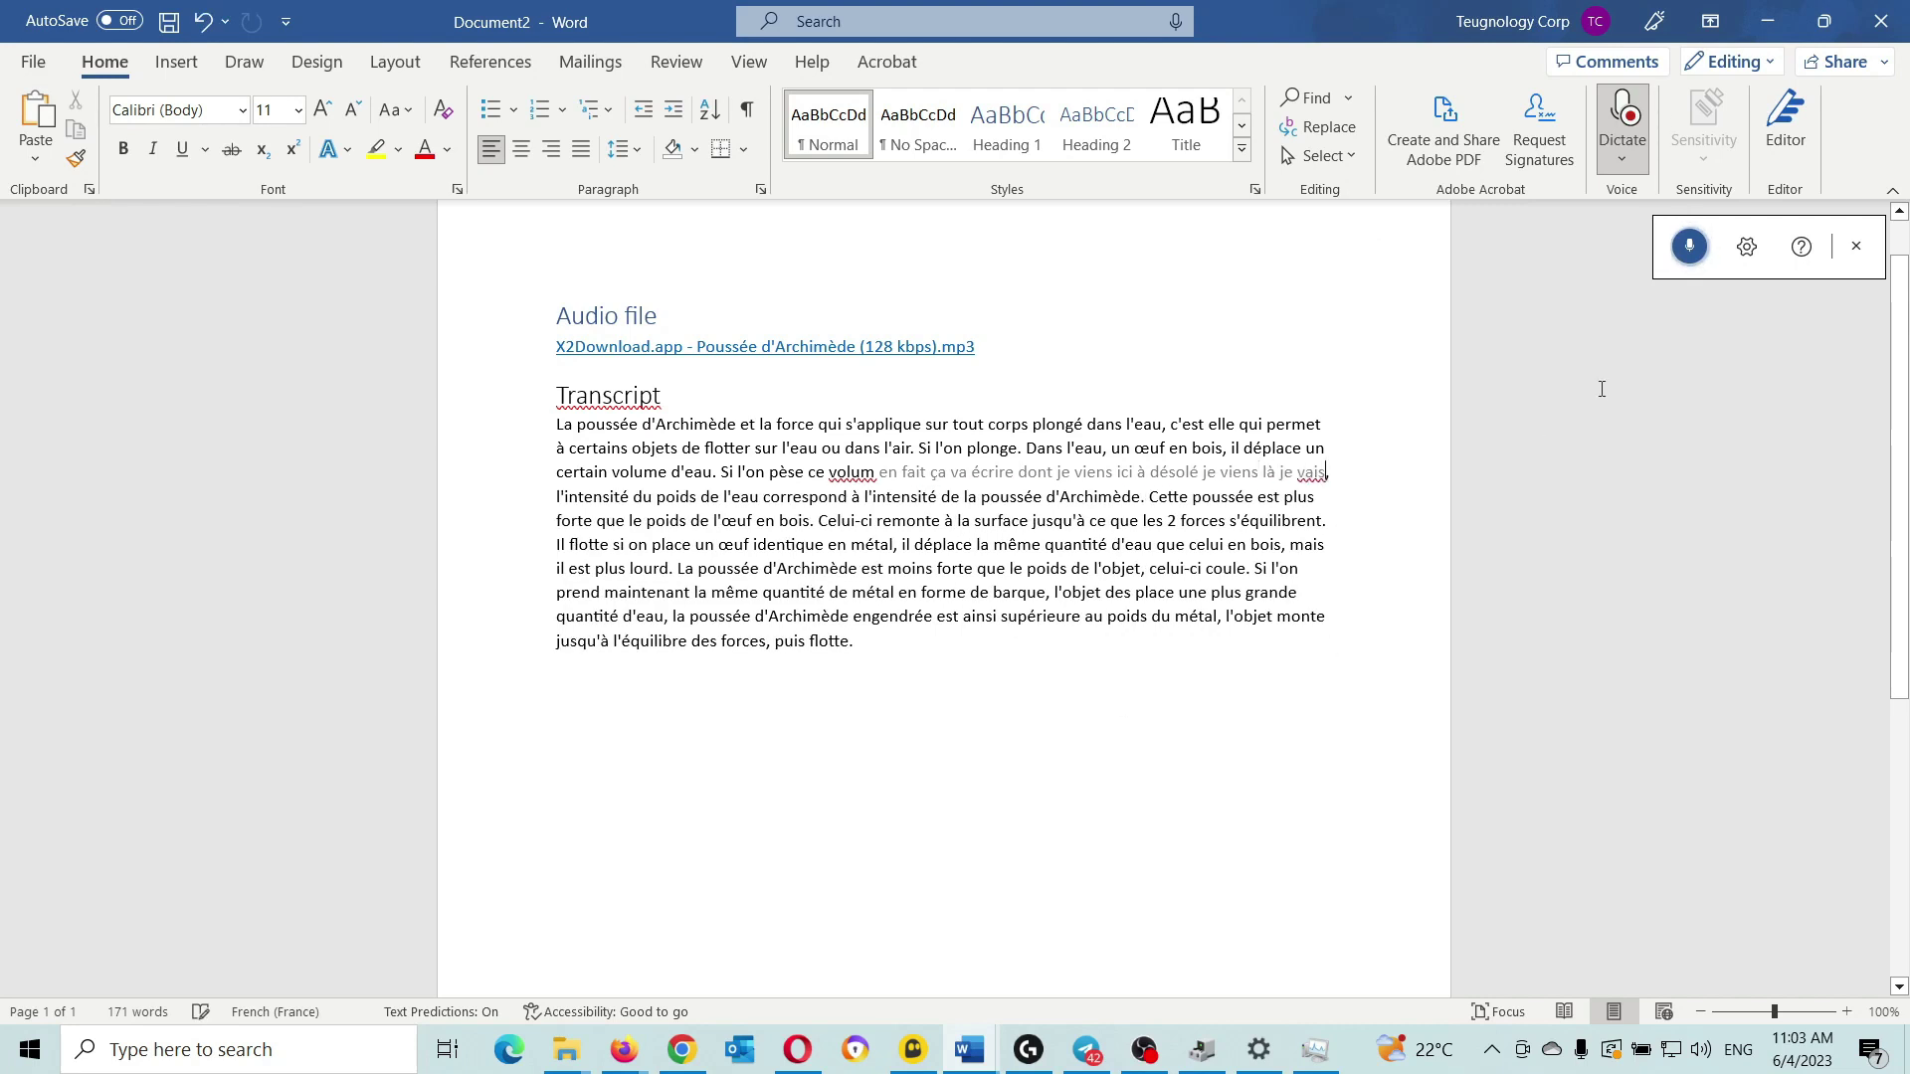
{"action": "left_click", "coordinate": [1688, 248]}
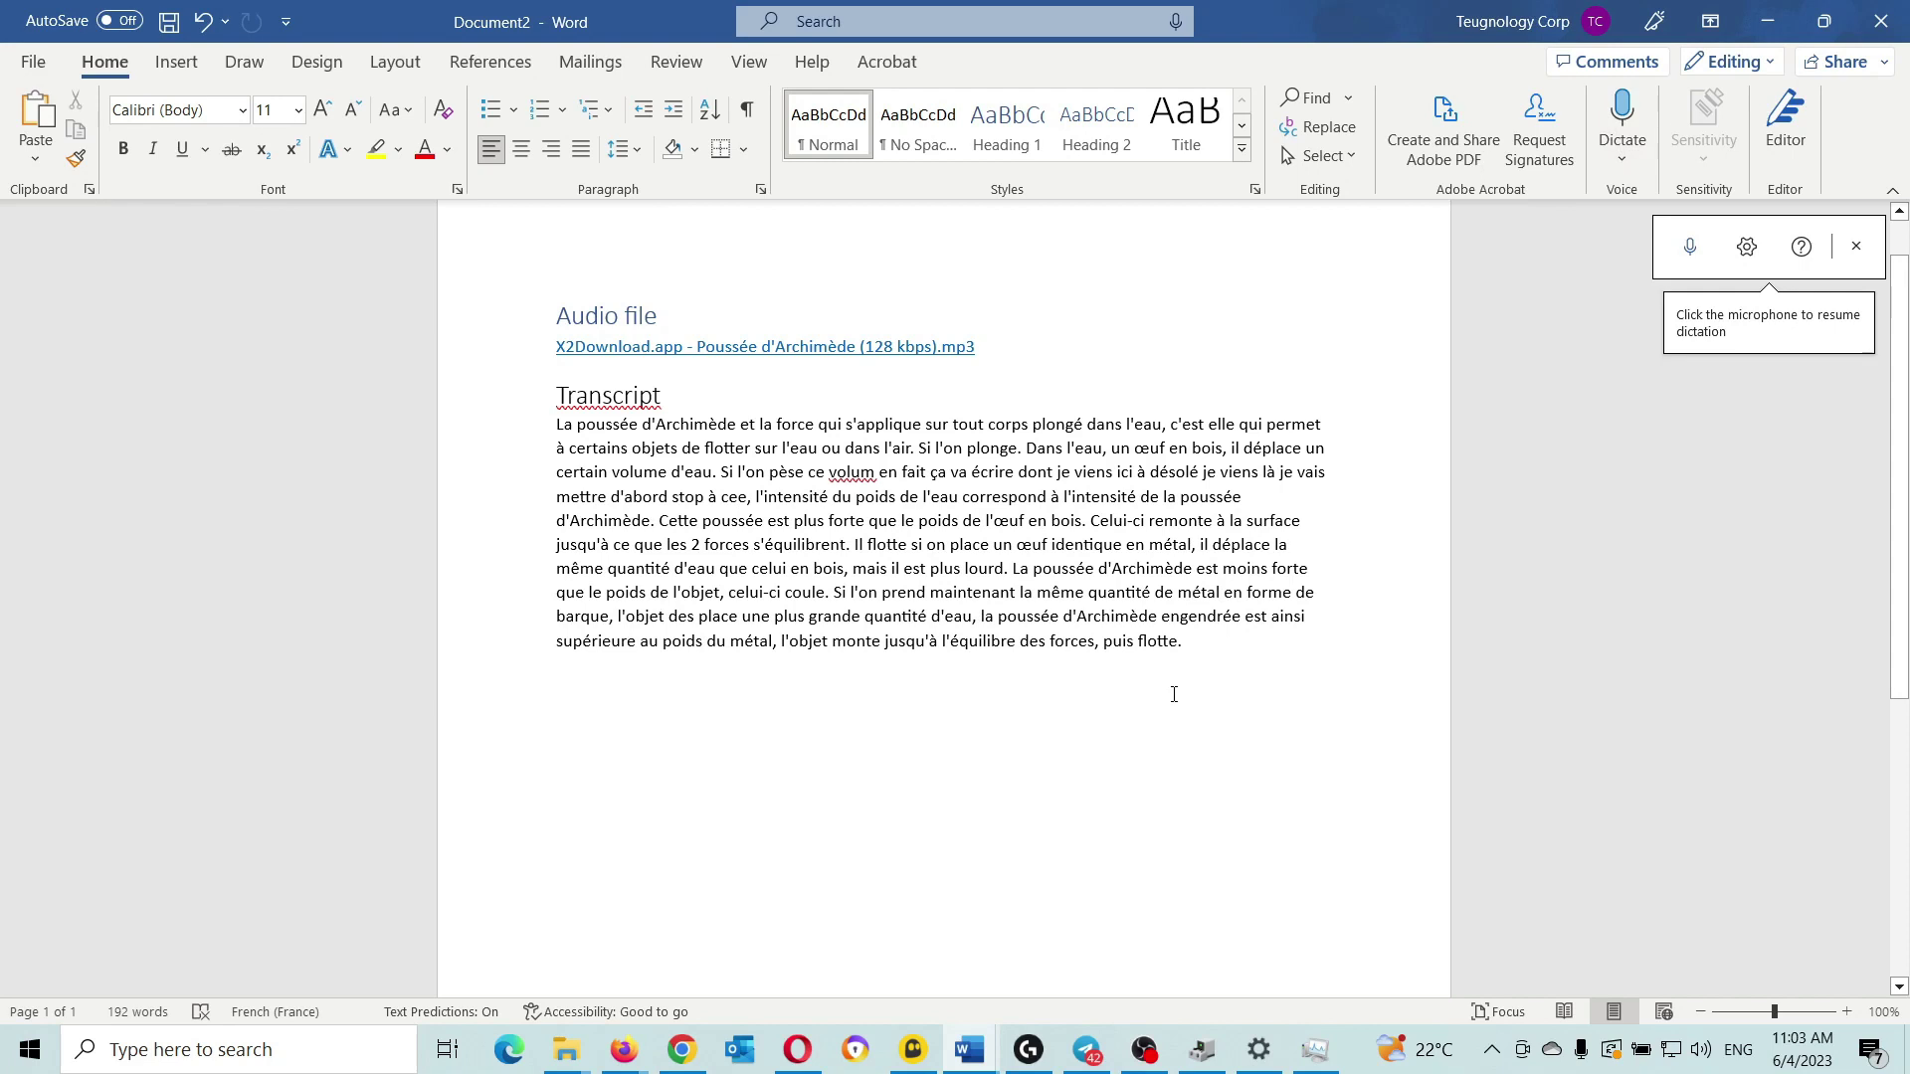
Delete the end of the dictated phrase, "je viens là je vais mettre d'abord stop à ce", from the transcript.
{"action": "key", "text": "ctrl+BackSpace"}
{"action": "key", "text": "ctrl+BackSpace"}
{"action": "key", "text": "ctrl+BackSpace"}
{"action": "key", "text": "ctrl+BackSpace"}
{"action": "key", "text": "ctrl+BackSpace"}
{"action": "key", "text": "ctrl+BackSpace"}
{"action": "key", "text": "ctrl+BackSpace"}
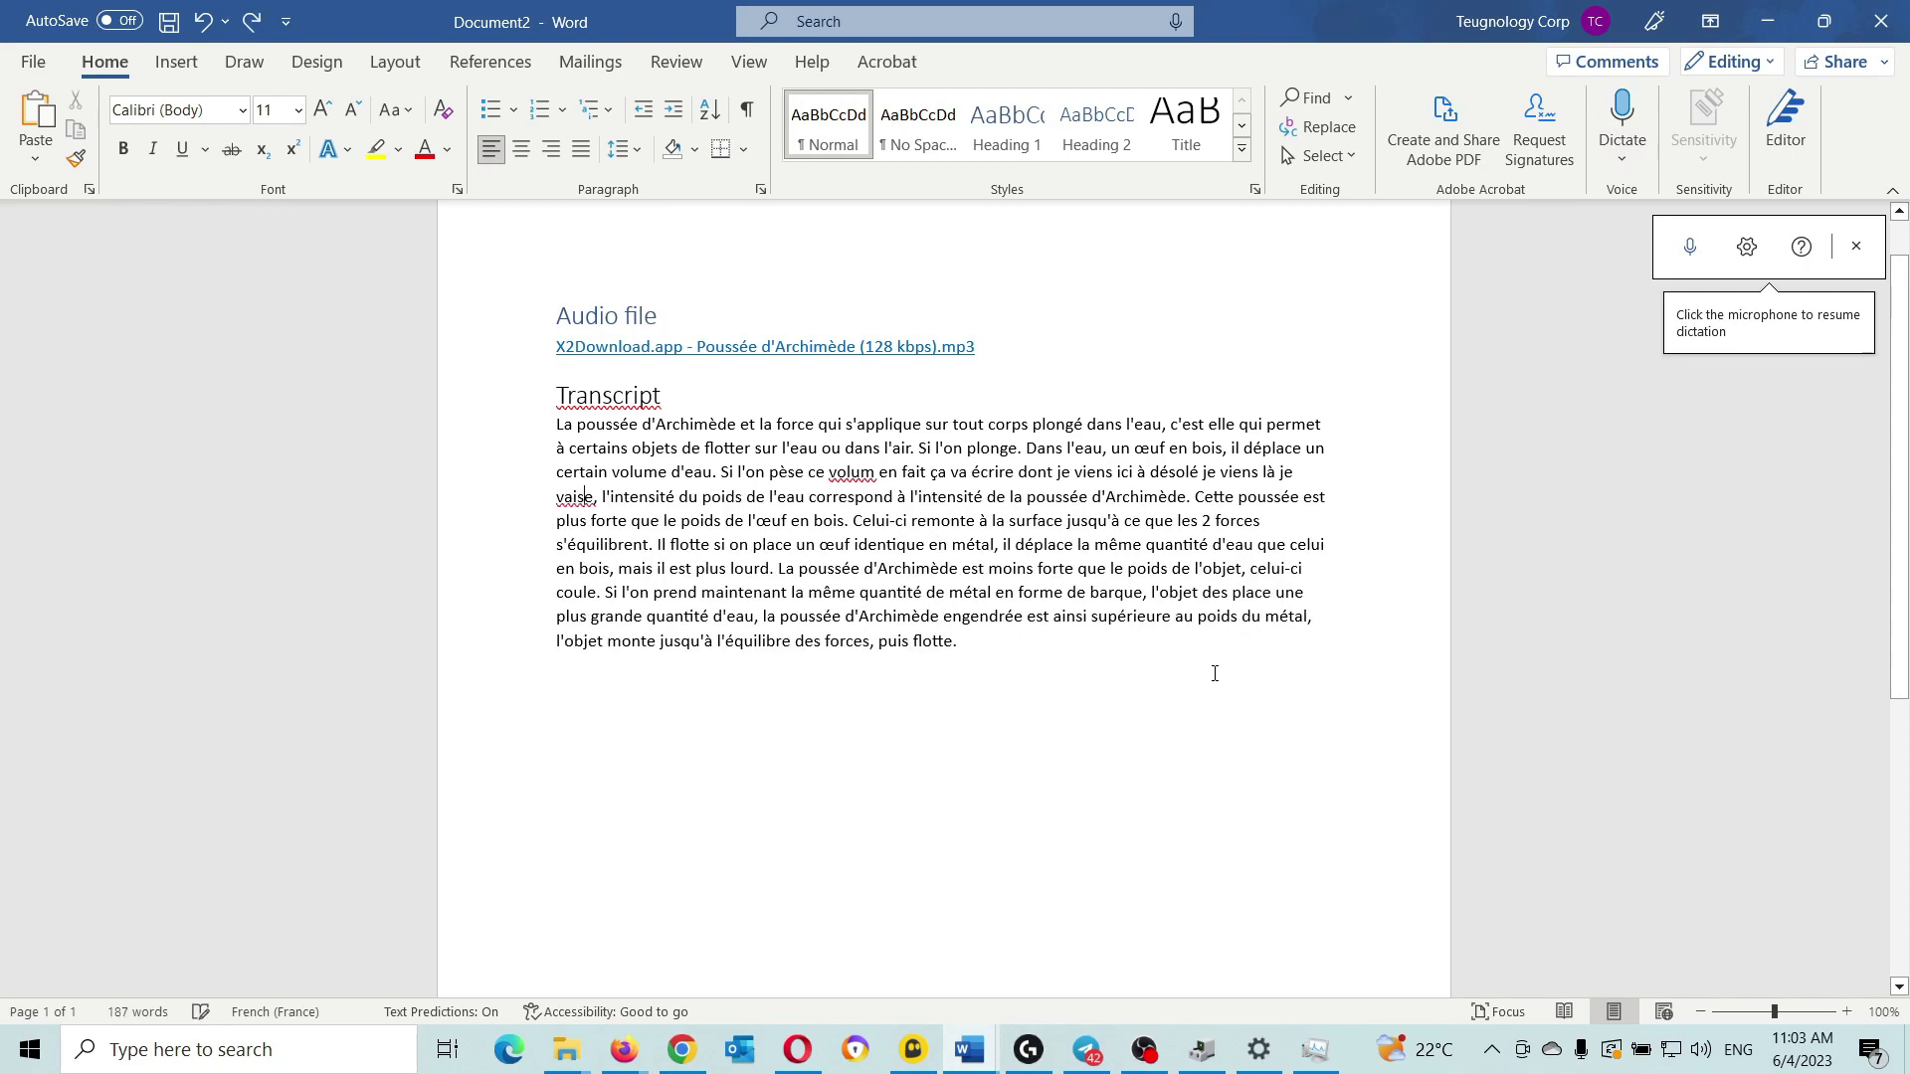
{"action": "key", "text": "ctrl+BackSpace"}
{"action": "key", "text": "ctrl+BackSpace"}
{"action": "key", "text": "ctrl+BackSpace"}
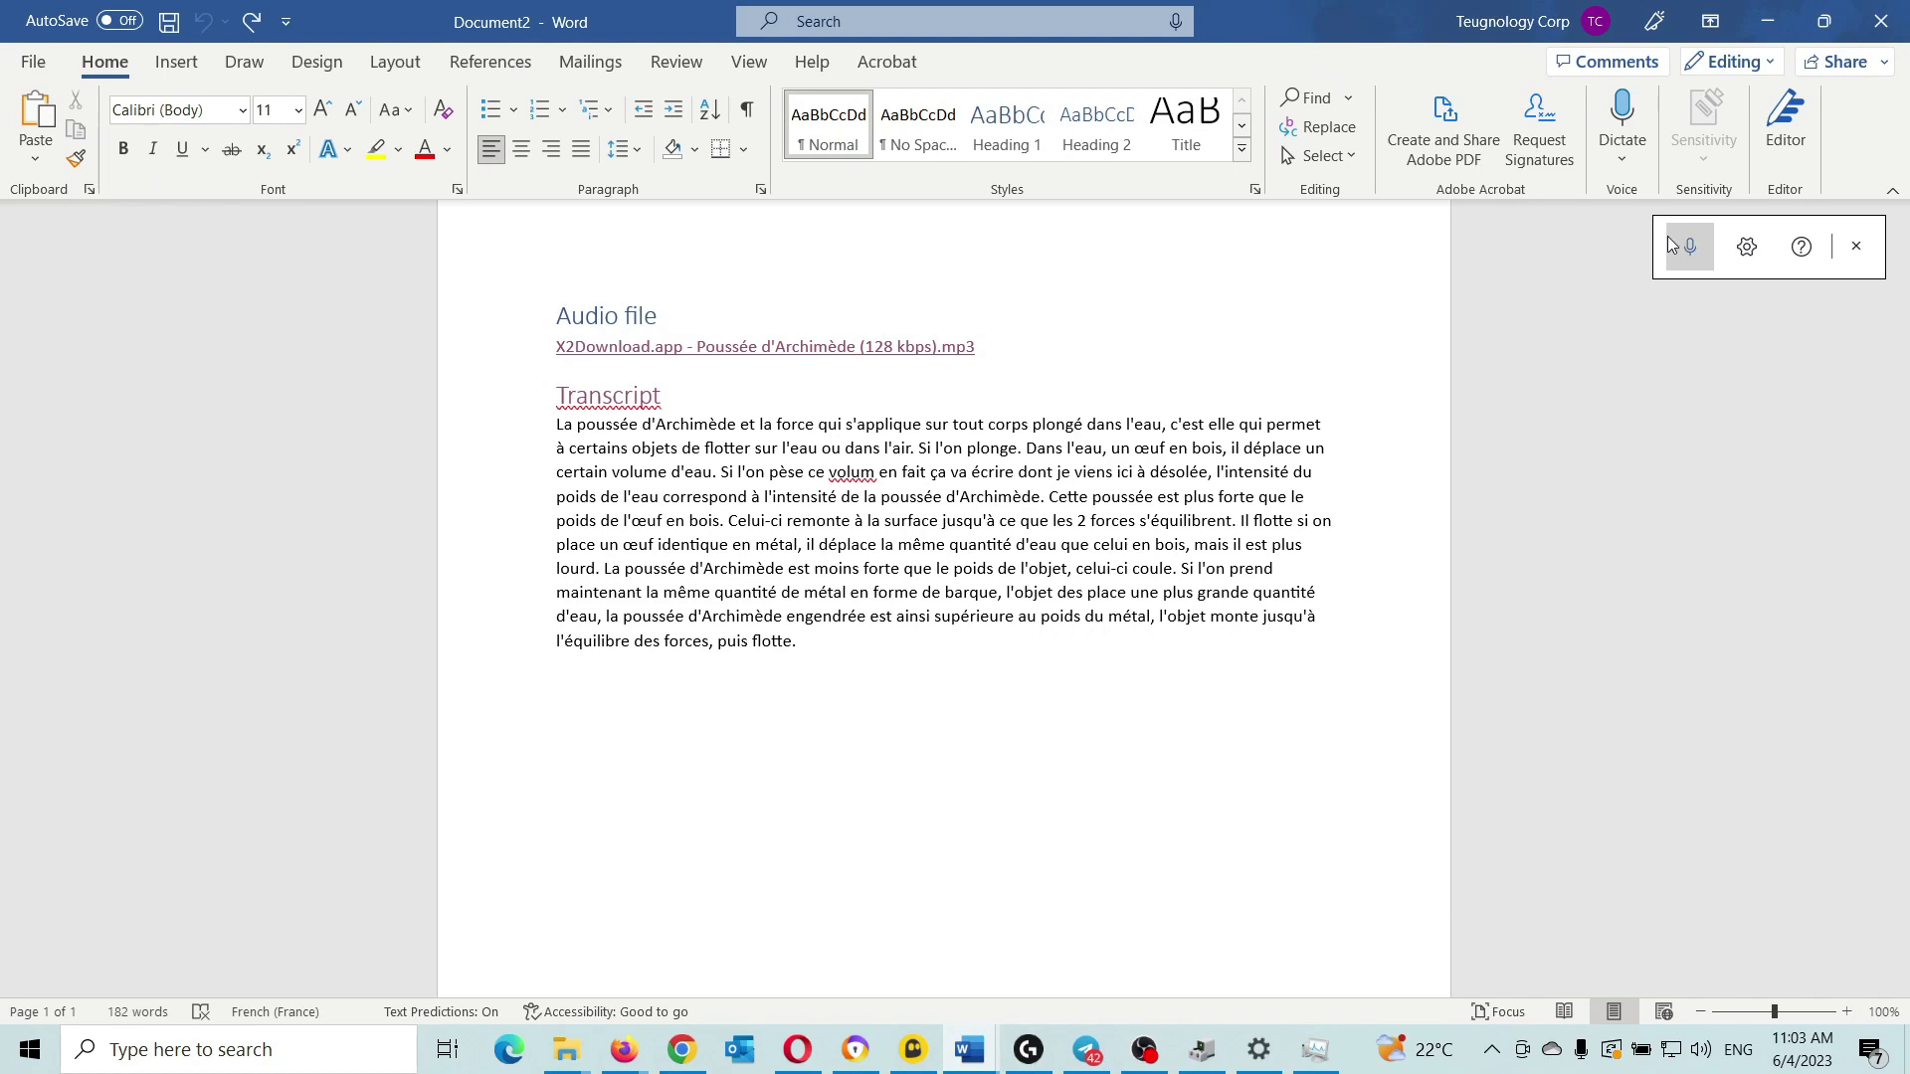
Dictate a new paragraph below the transcript, from "Maintenant je suis en train d'essayer de dicter" to "je pense", and stop dictation.
{"action": "left_click", "coordinate": [1669, 239]}
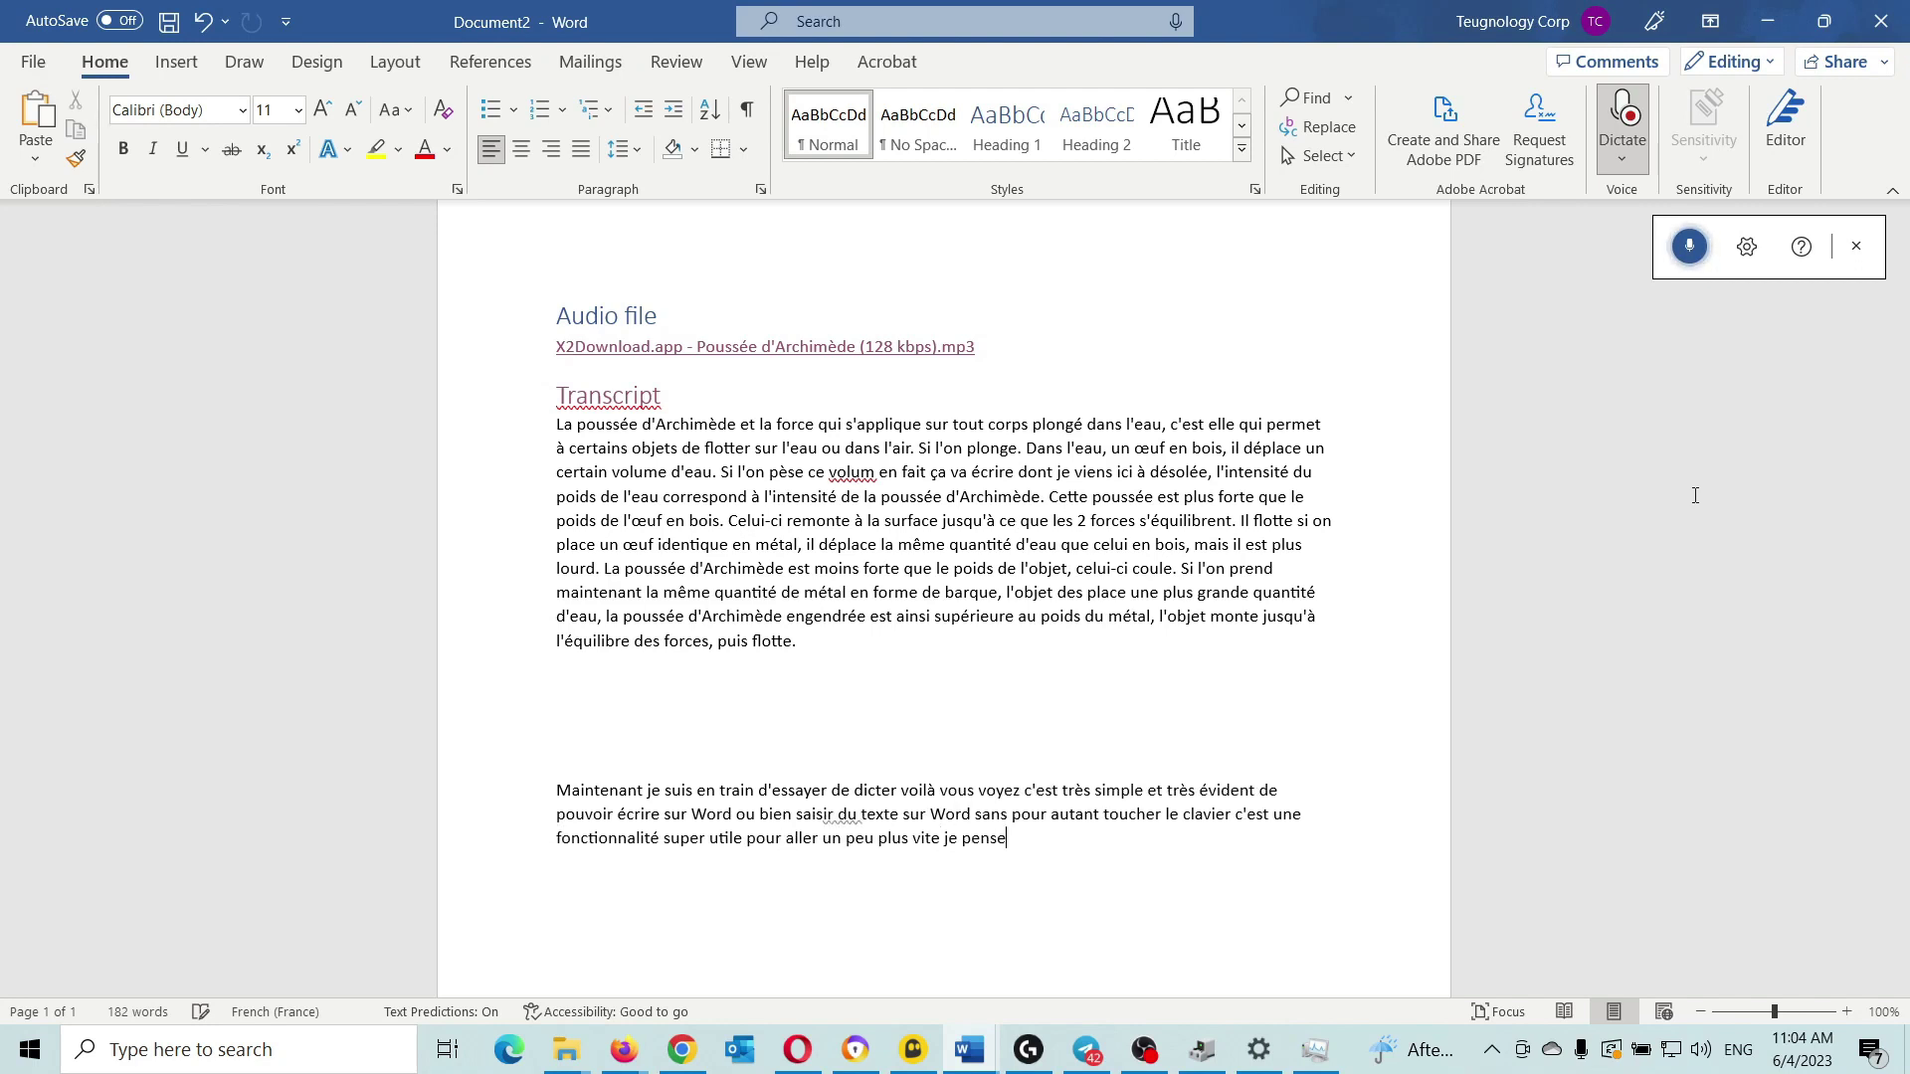
{"action": "left_click", "coordinate": [1692, 249]}
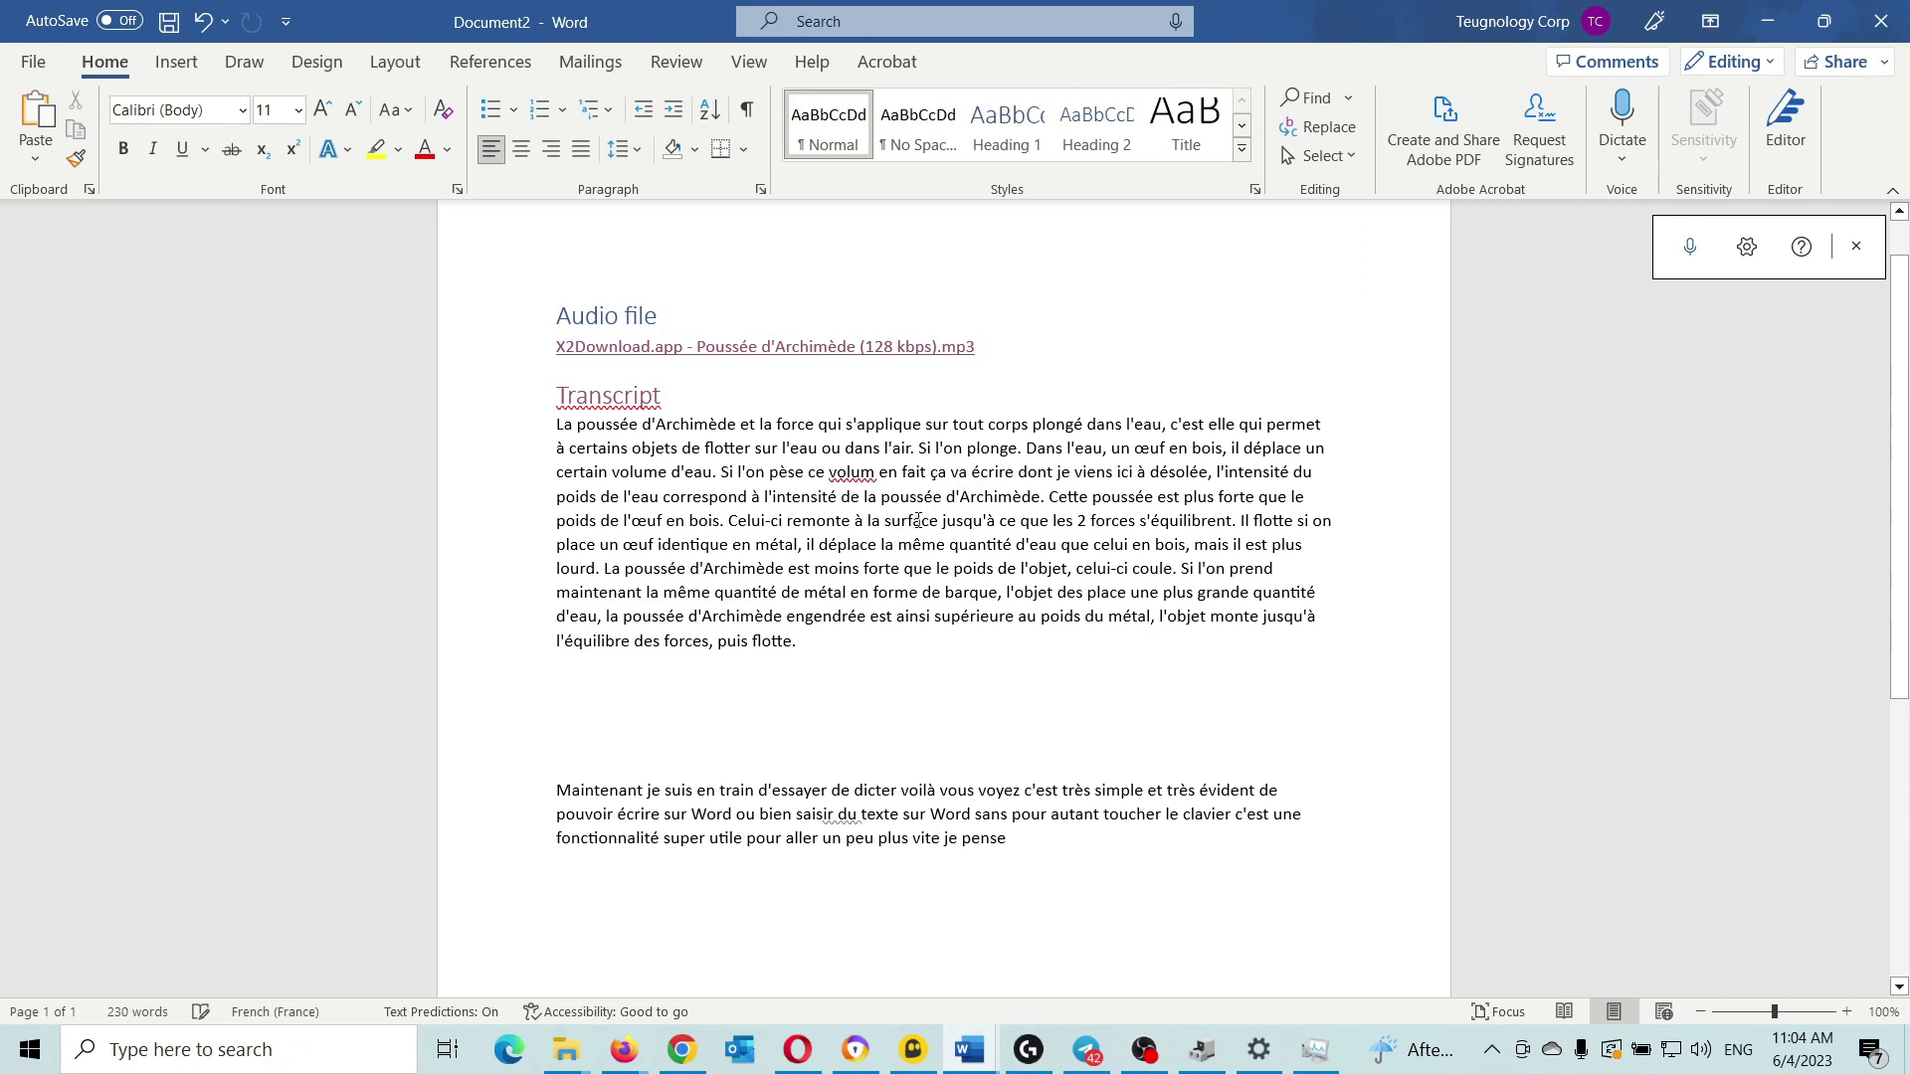
Correct "volum" to "volume" in the transcript and check the flagged wording "saisir du texte" in the dictated paragraph.
{"action": "key", "text": "ctrl+z"}
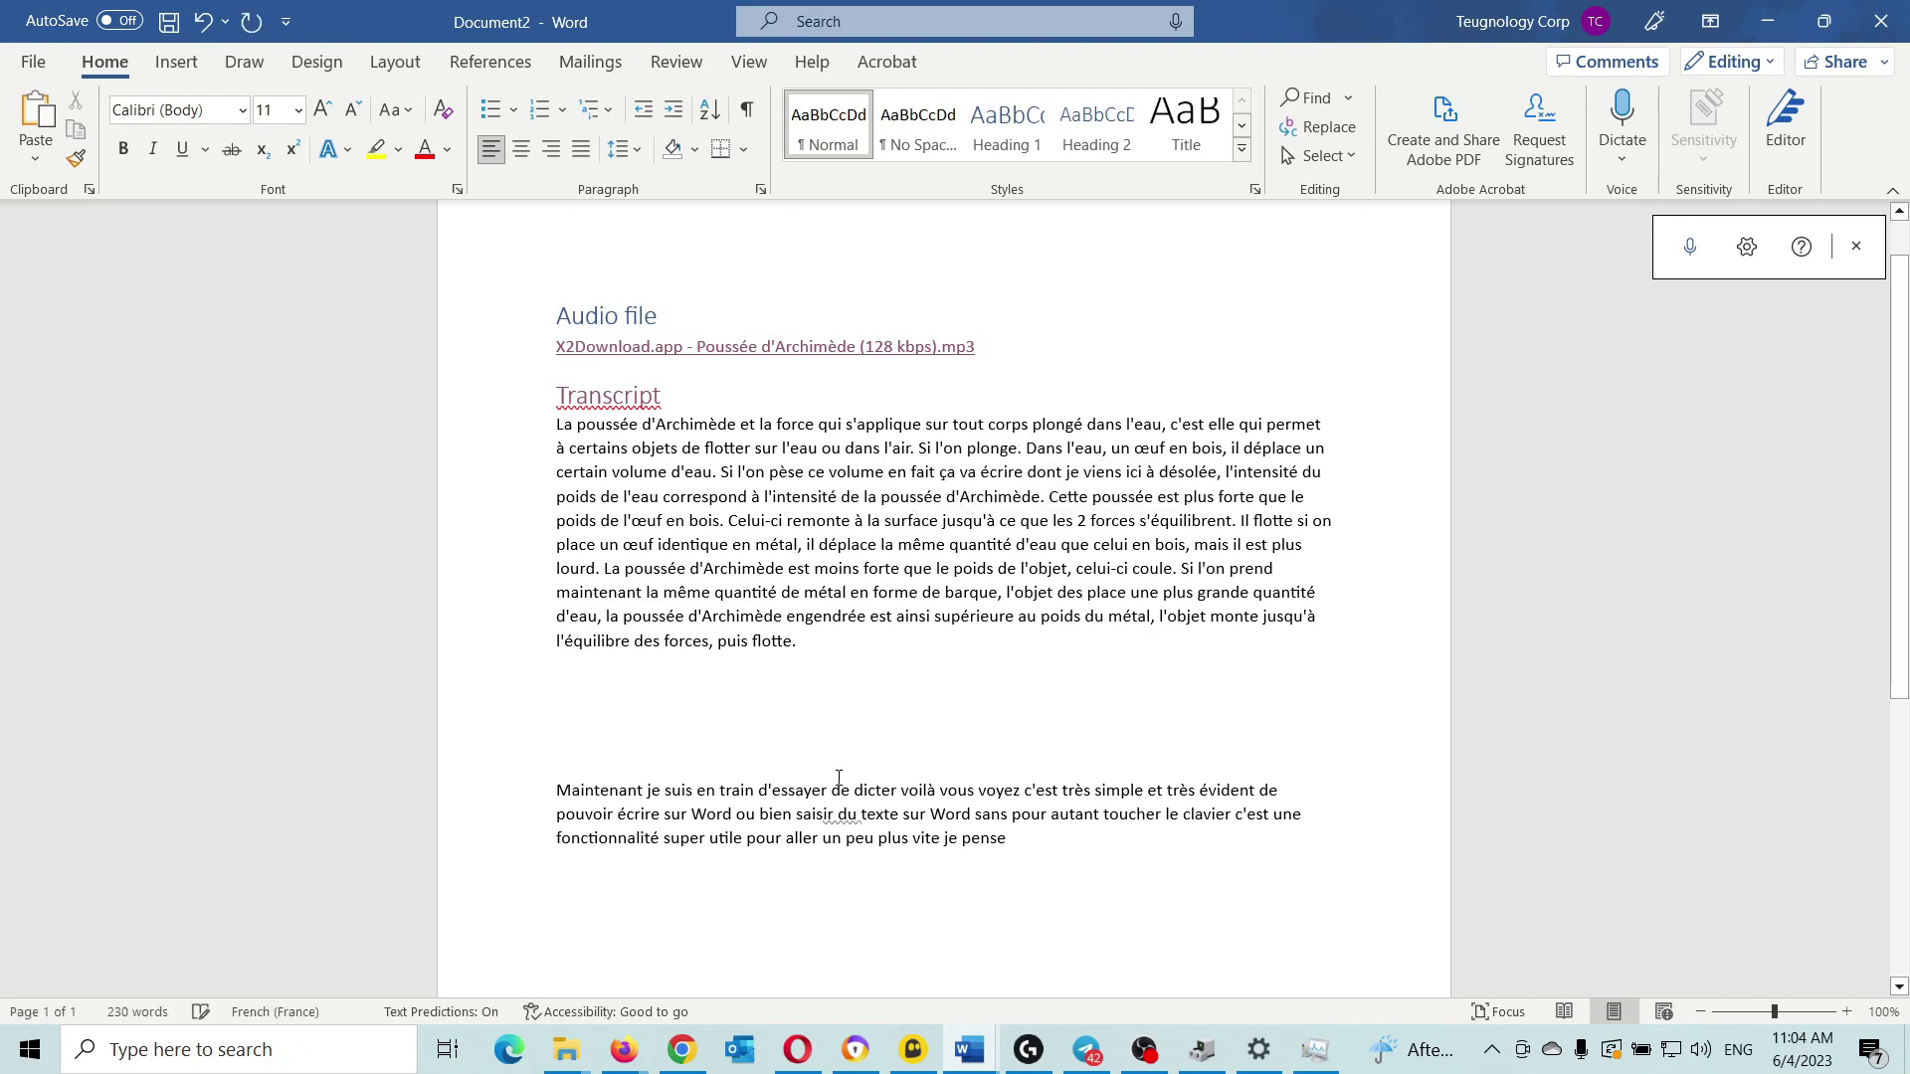
{"action": "left_click", "coordinate": [839, 809]}
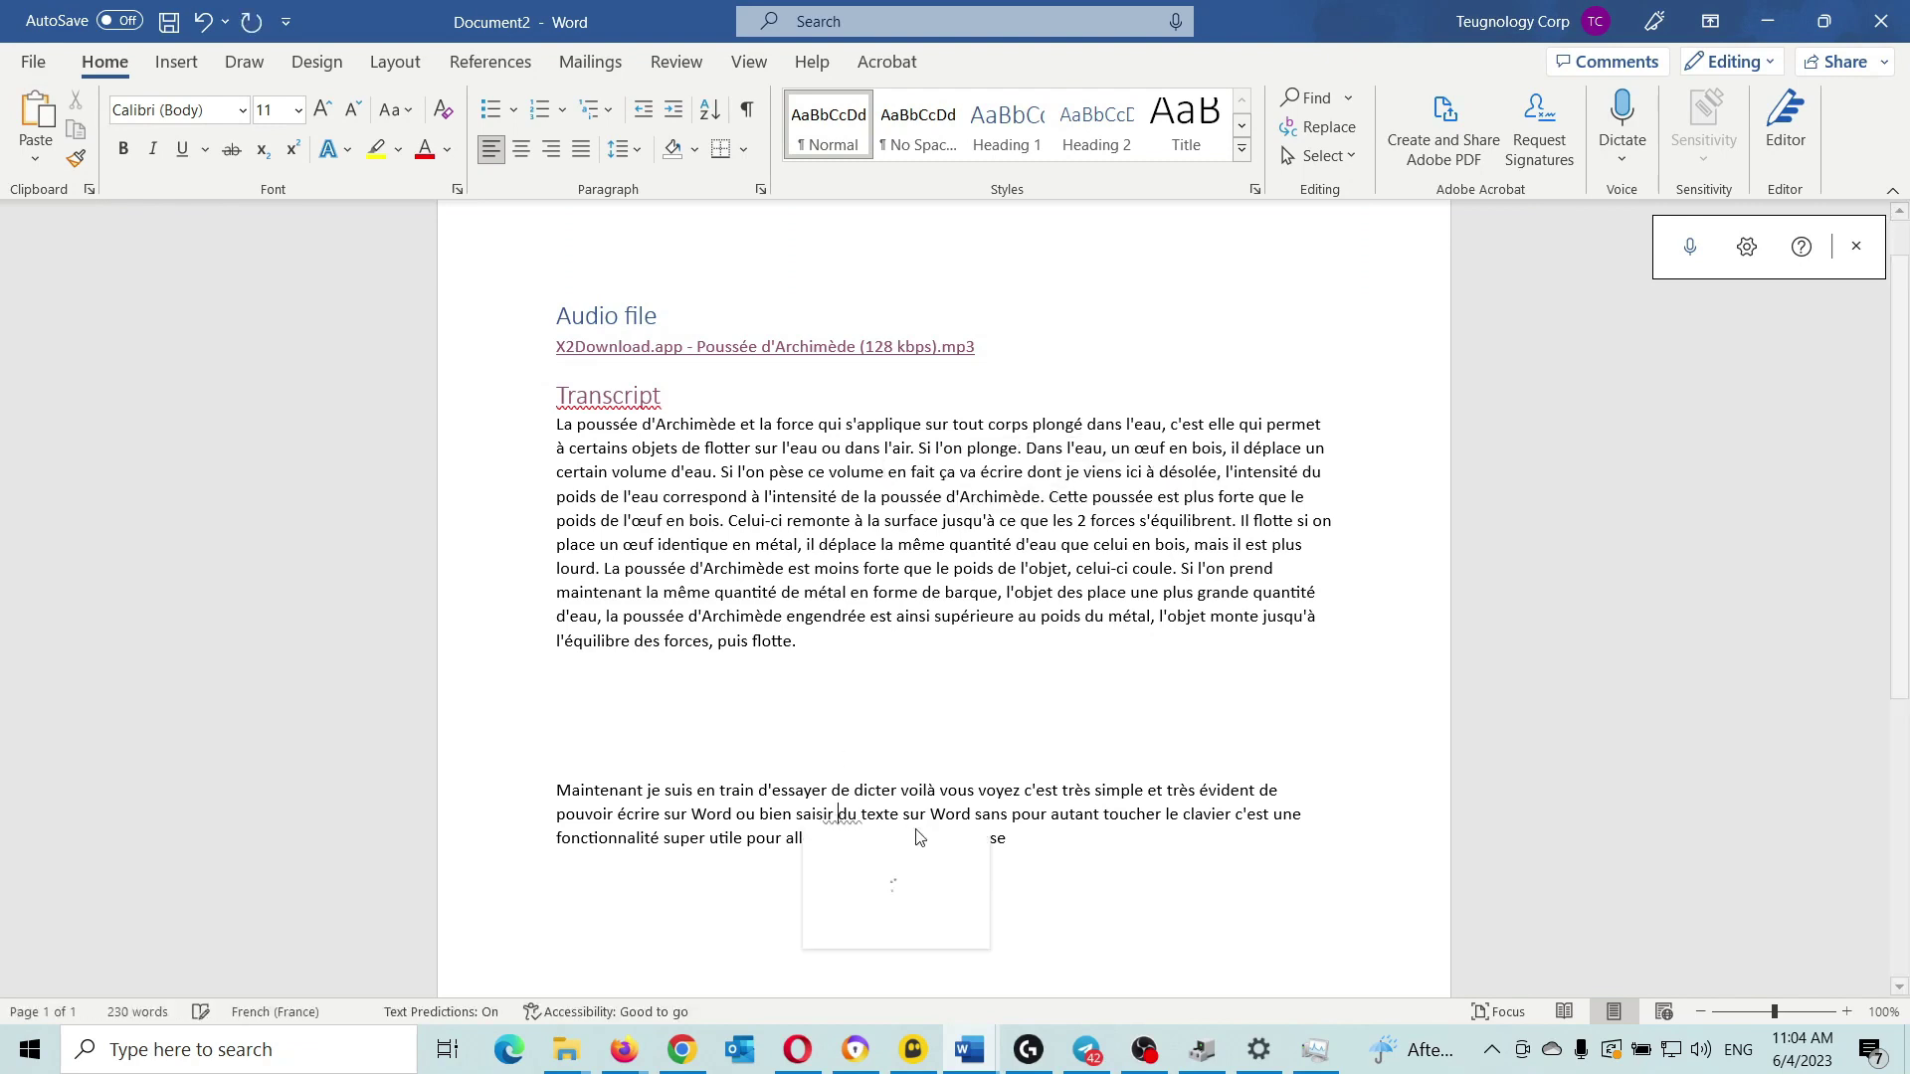
{"action": "left_click", "coordinate": [1131, 843]}
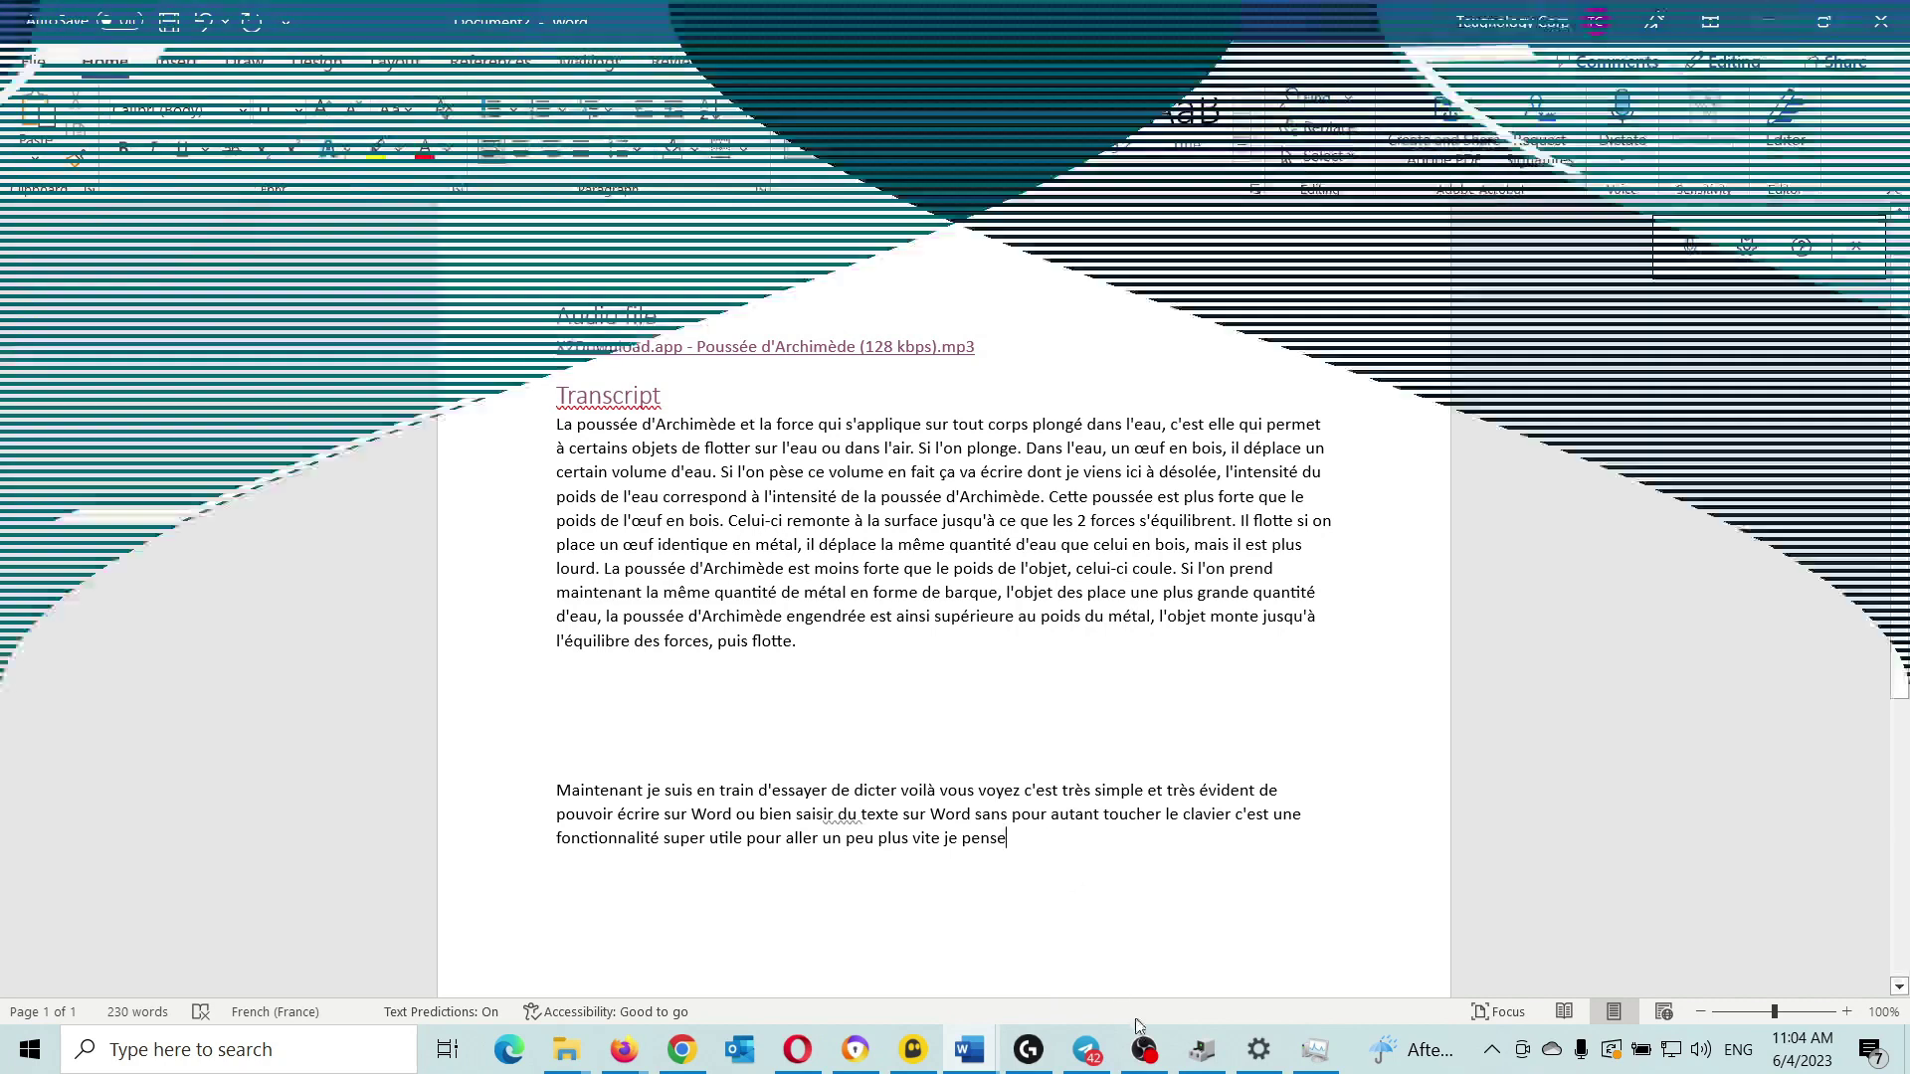